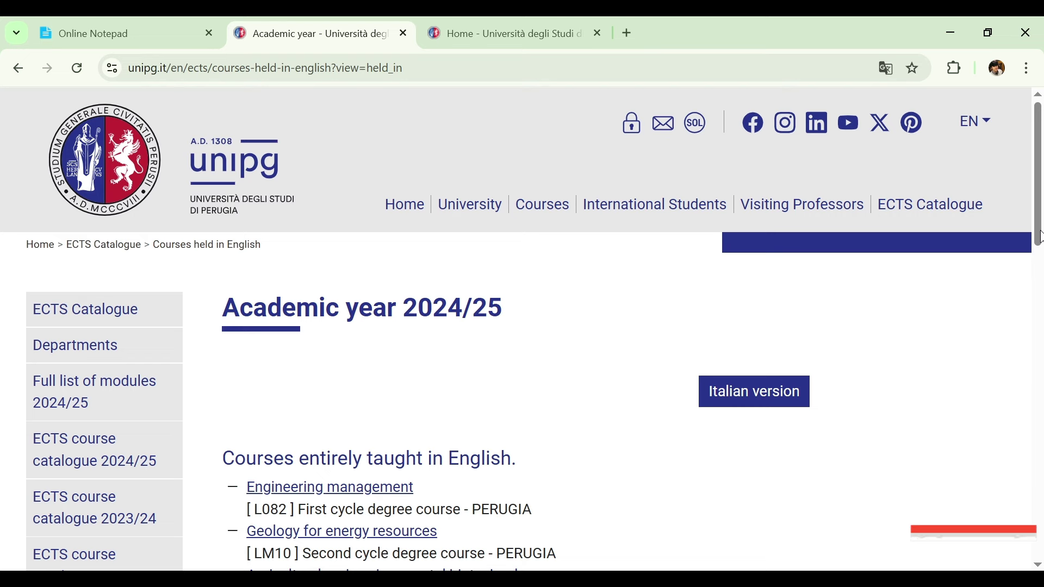
Open the Agricultural and environmental biotechnology degree from the list of courses entirely taught in English
left_click_drag(1040, 238, 1020, 271)
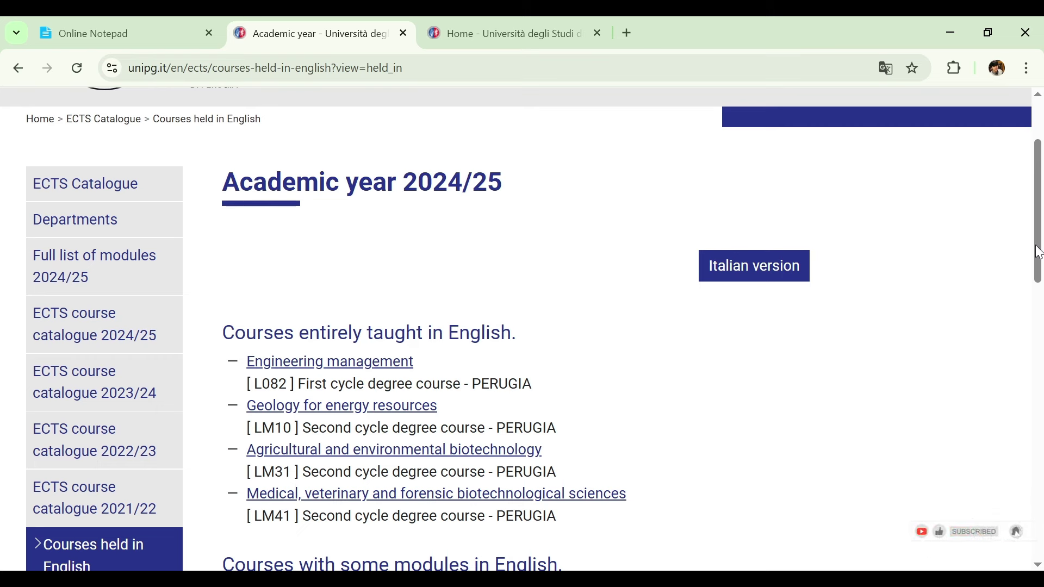
left_click_drag(1039, 252, 1020, 272)
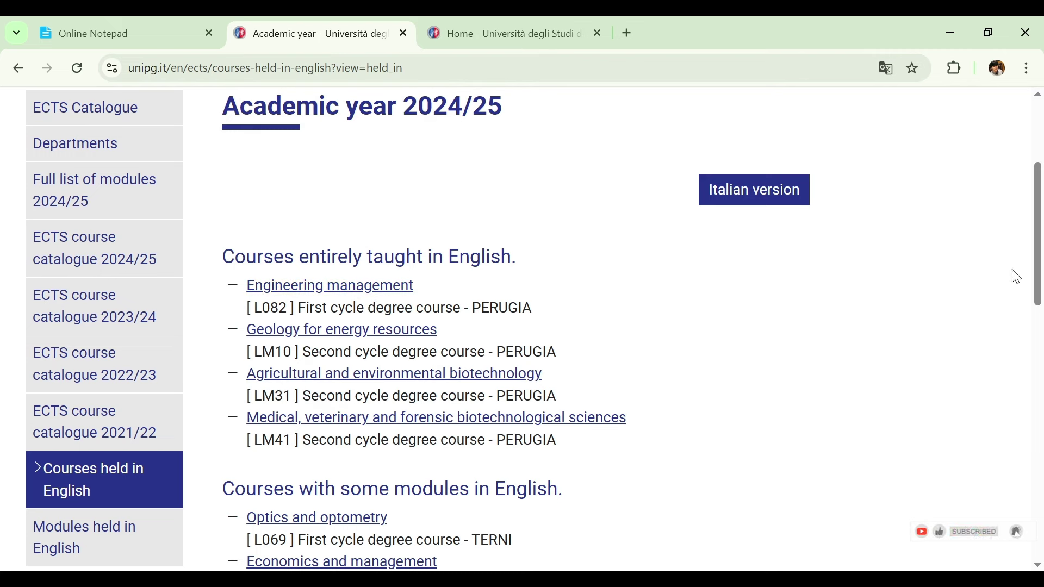
left_click_drag(1039, 260, 952, 247)
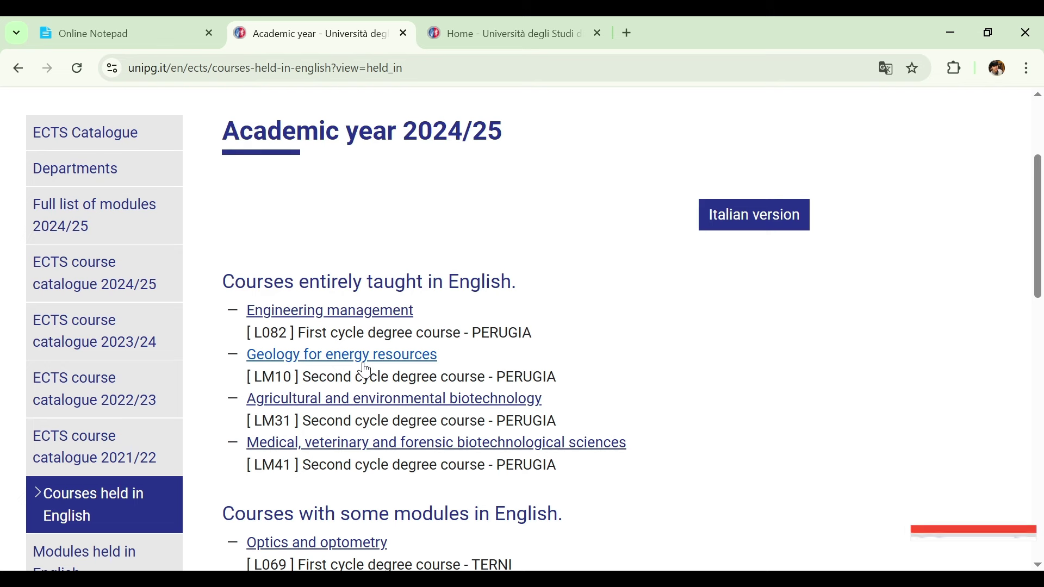
left_click(357, 405)
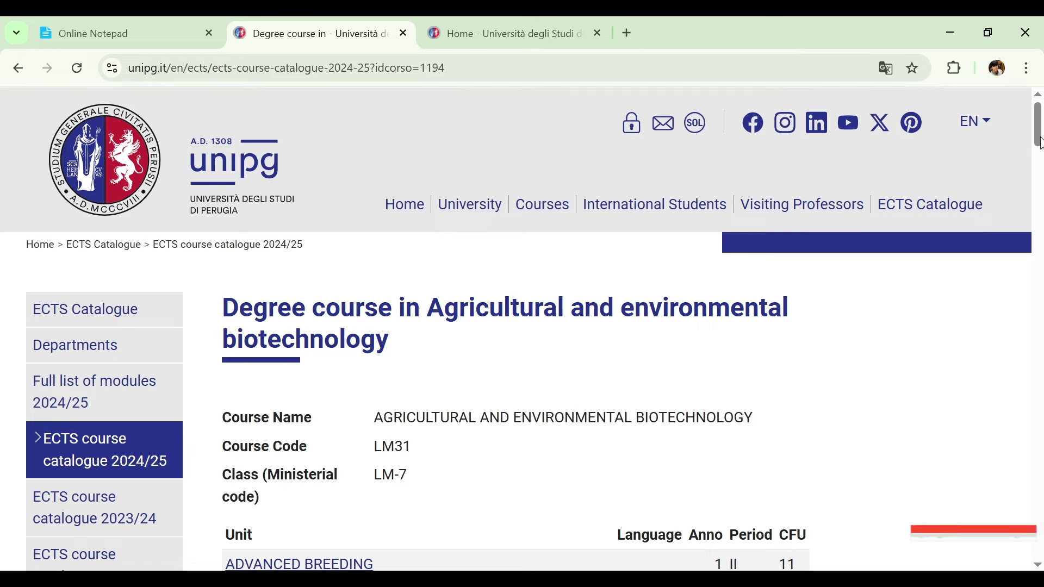
Review the Agricultural and environmental biotechnology degree's teaching units and free-choice training activities
scroll(1027, 173, "down", 5)
scroll(1027, 172, "down", 4)
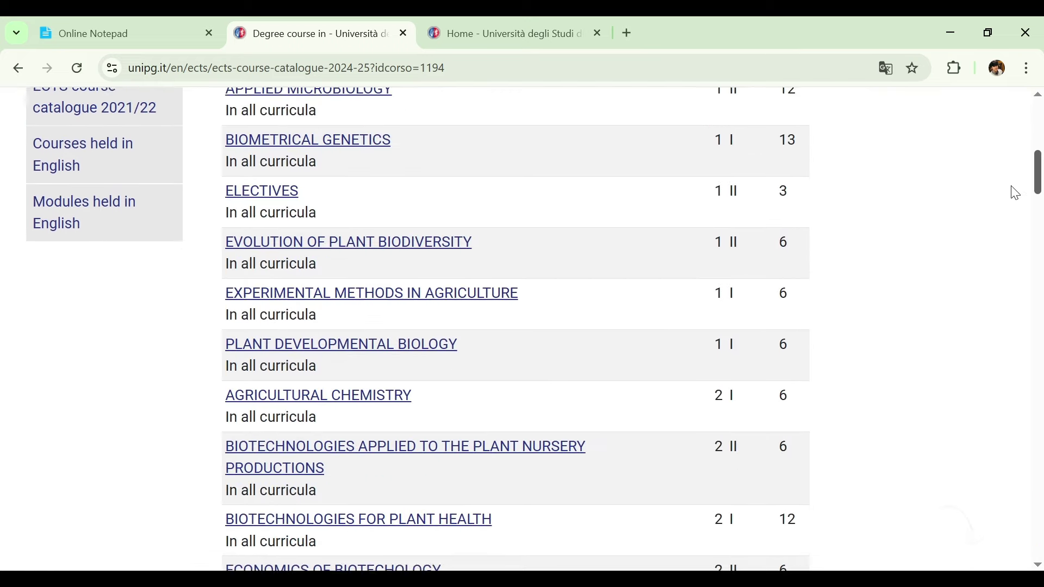
scroll(1014, 191, "up", 2)
scroll(1012, 193, "down", 2)
scroll(974, 244, "down", 10)
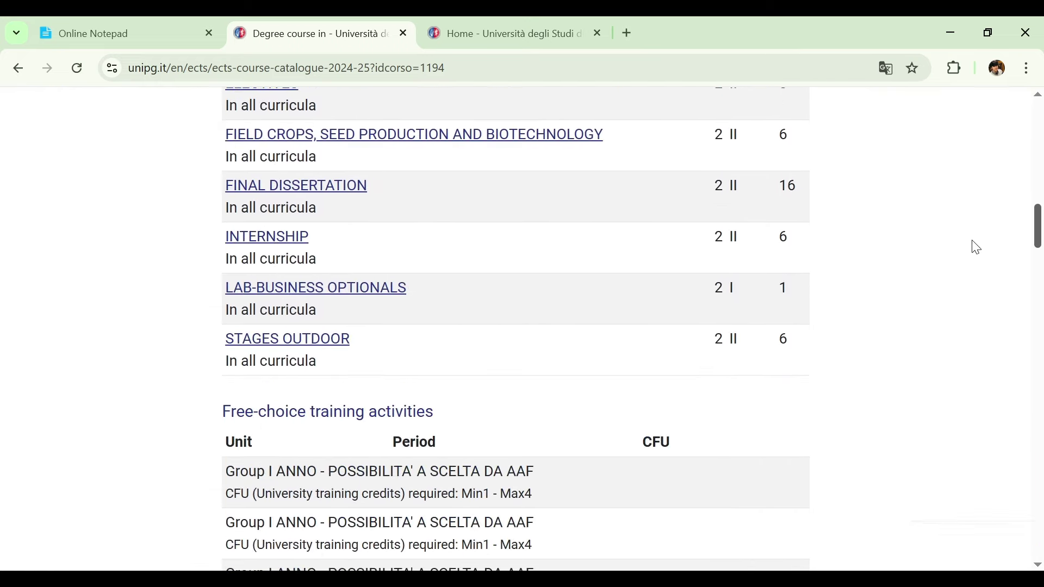
key("Home")
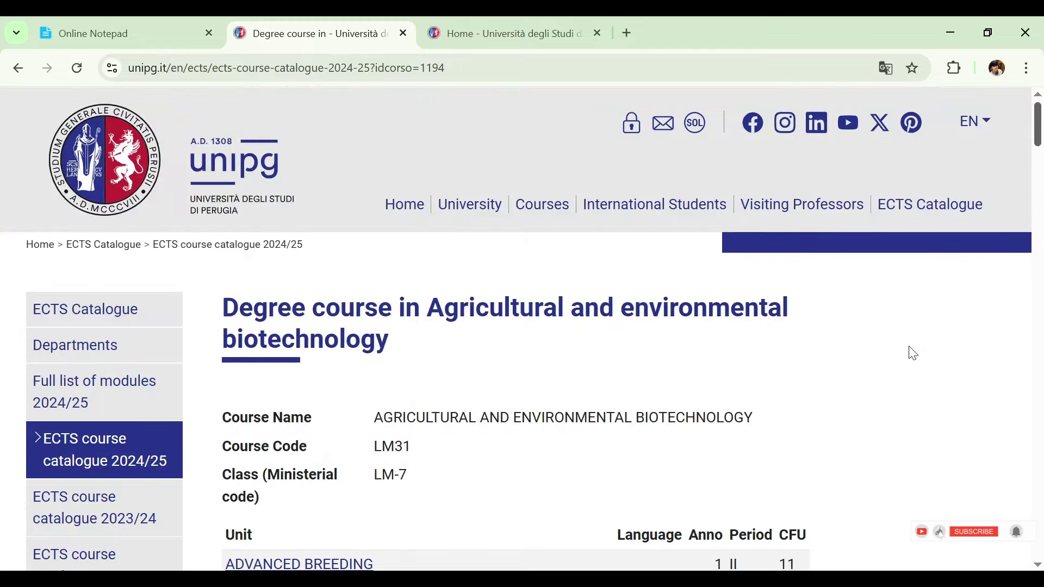
left_click_drag(1039, 143, 980, 135)
Go to the International Students section and follow the ECTS Catalogue link at the end of the welcome letter
left_click(640, 209)
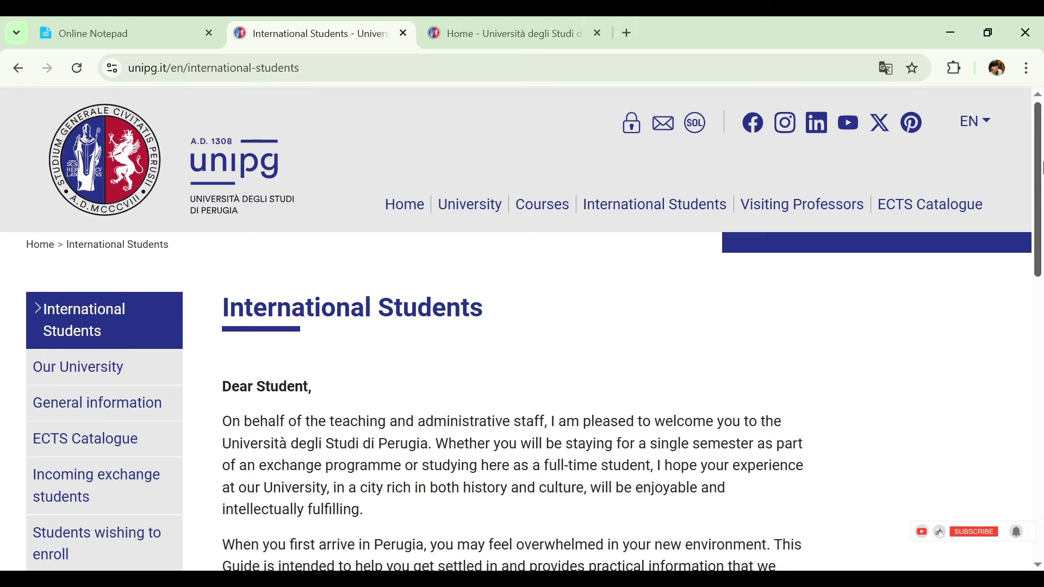
left_click_drag(1042, 168, 1013, 343)
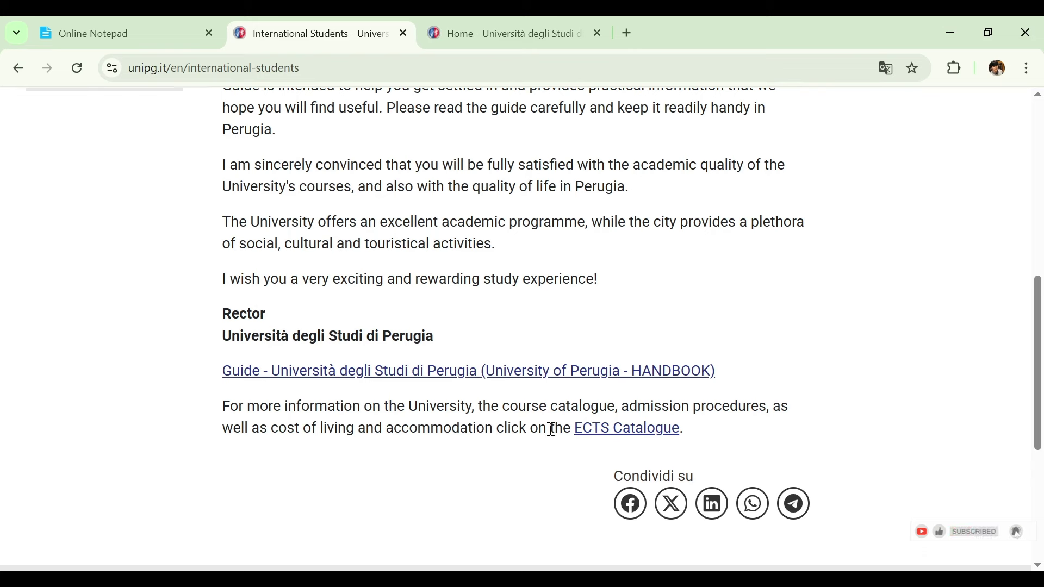
left_click(596, 433)
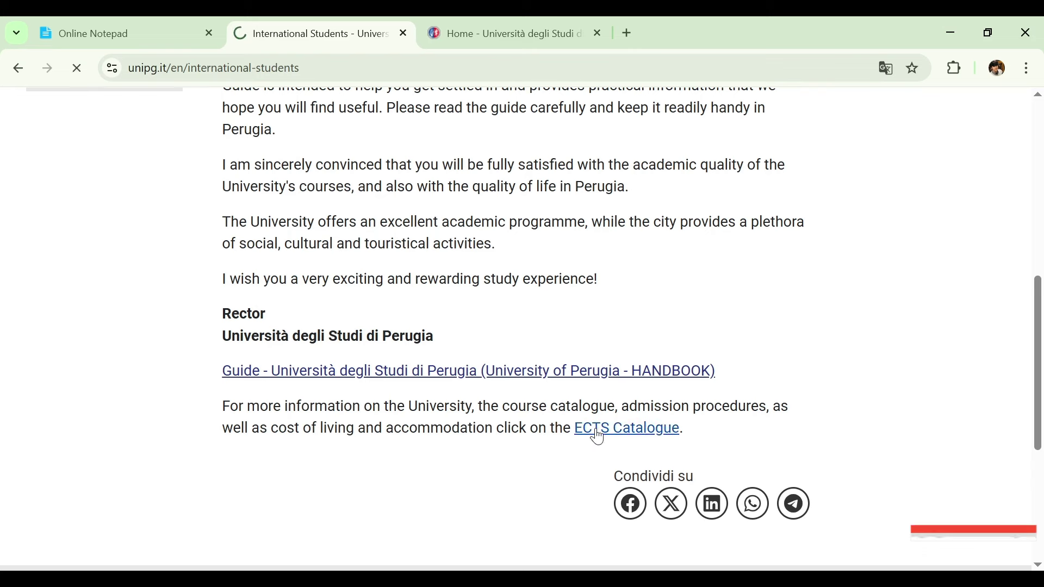
Look through the ECTS Catalogue's information parts and open the Admission page listed under Information on the Institution
scroll(1012, 171, "down", 3)
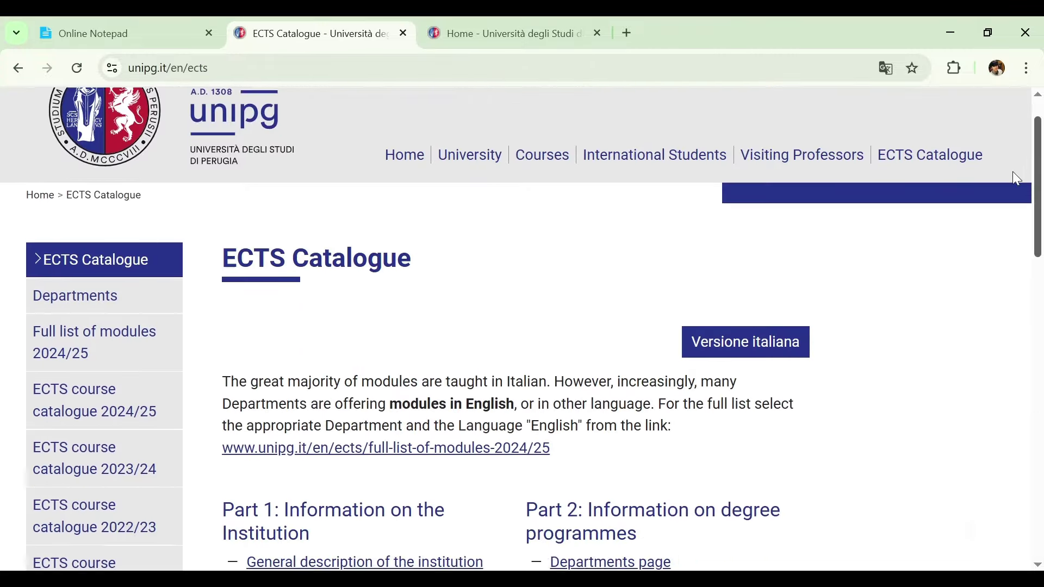
scroll(1004, 221, "down", 7)
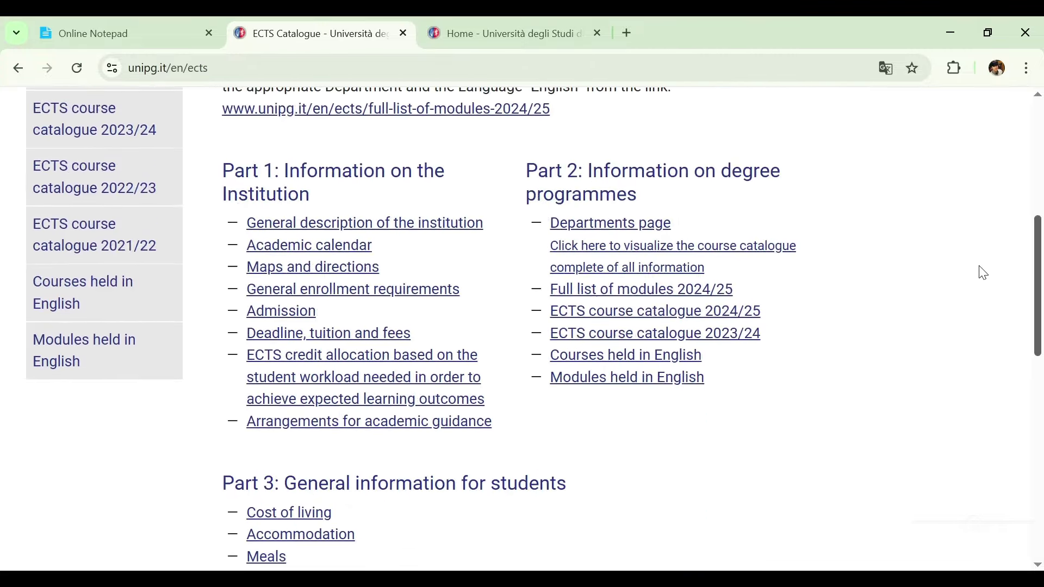
scroll(957, 283, "up", 5)
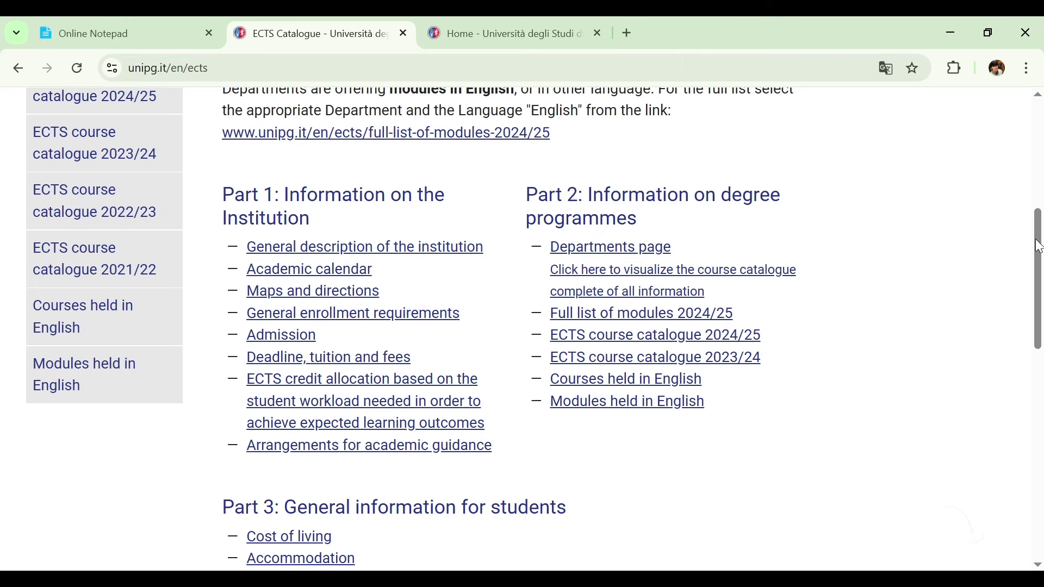
left_click_drag(1040, 244, 1006, 314)
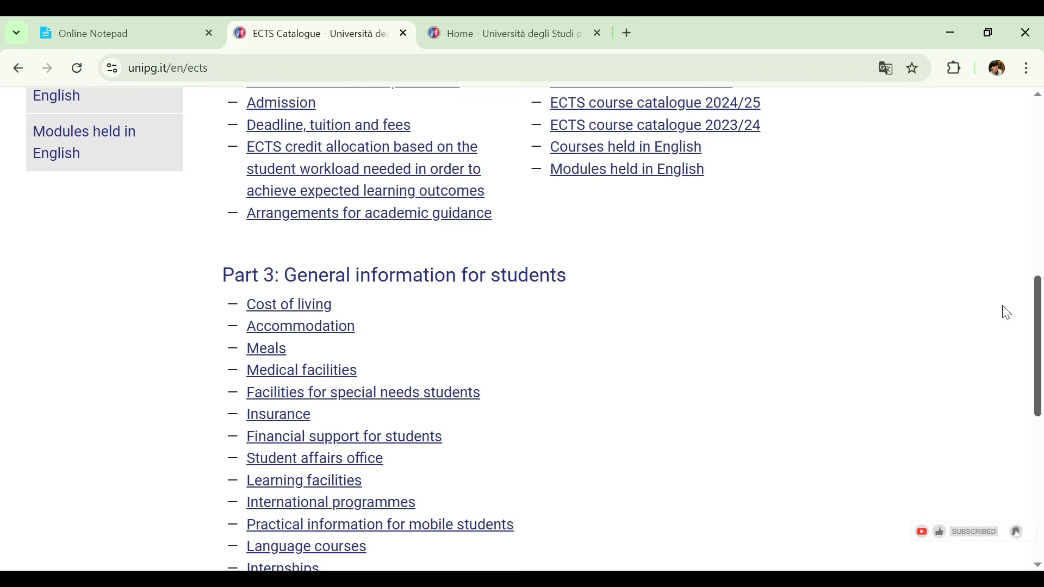
left_click_drag(1006, 313, 996, 248)
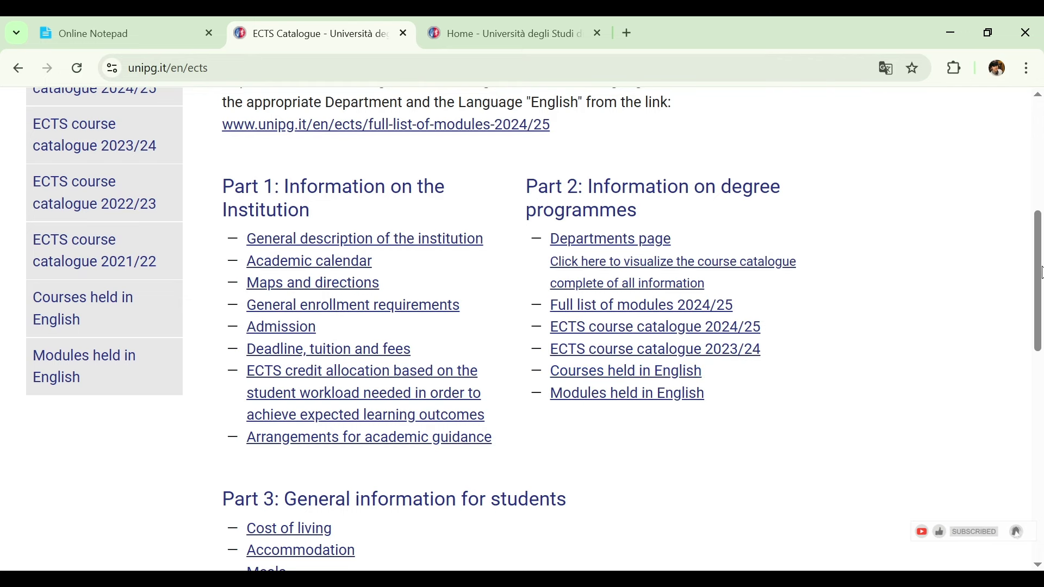
scroll(445, 208, "up", 1)
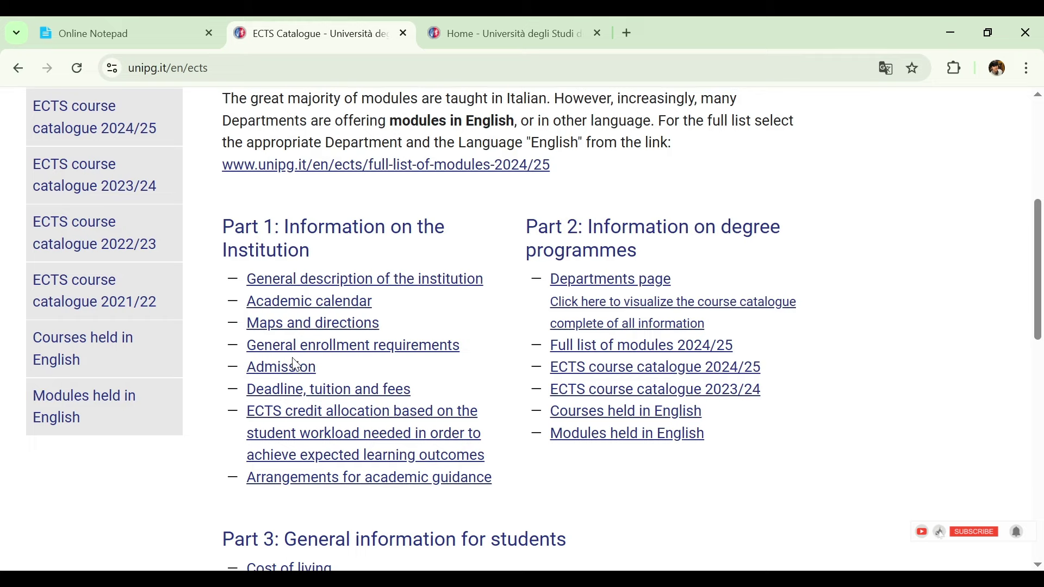
left_click(276, 370)
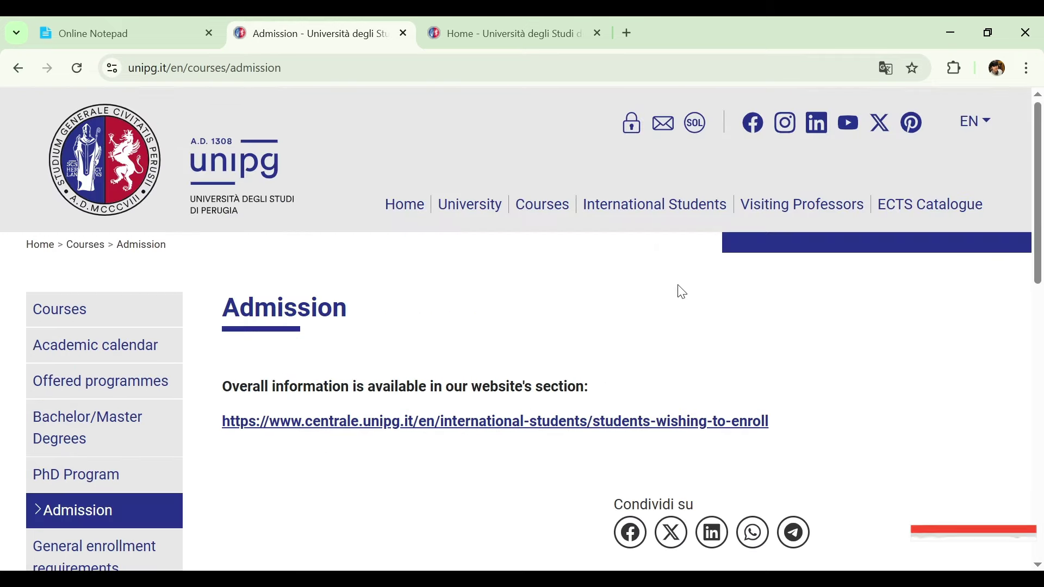
Follow the Admission page's link for students wishing to enroll and open How to apply for non-EU citizens requiring a study visa
left_click_drag(1041, 159, 1032, 250)
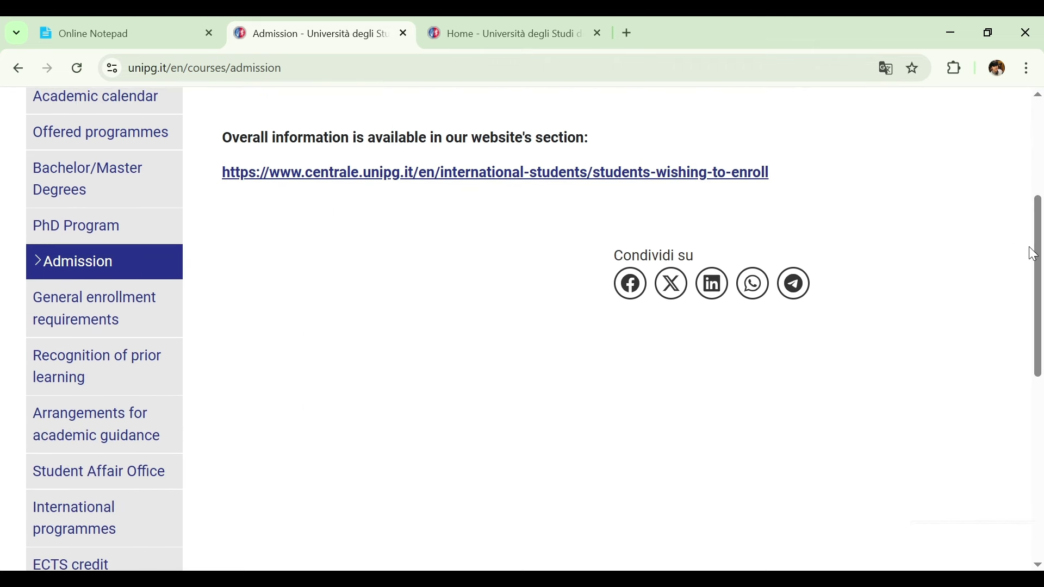
left_click(726, 178)
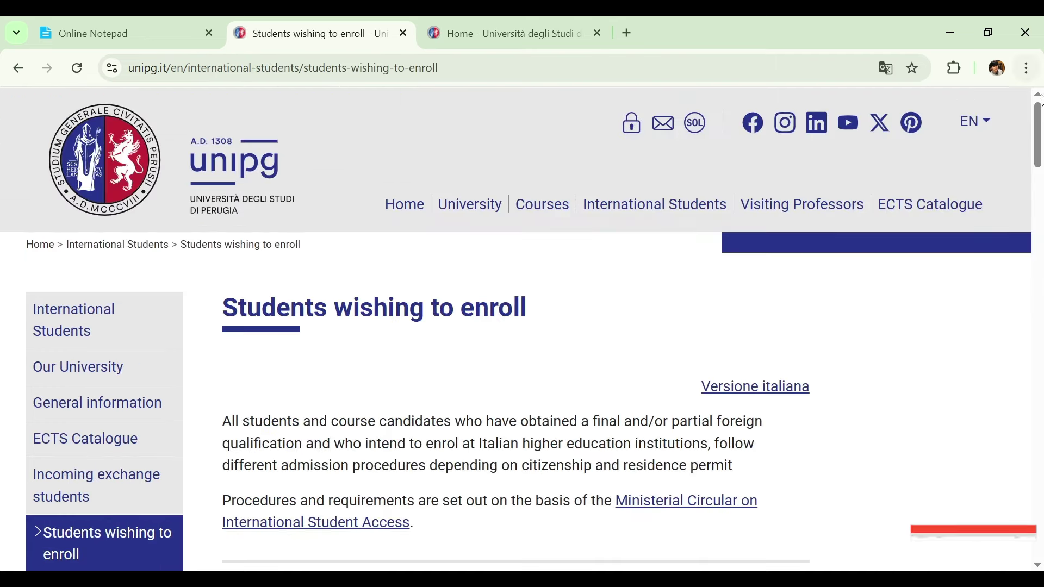
left_click_drag(1041, 116, 954, 345)
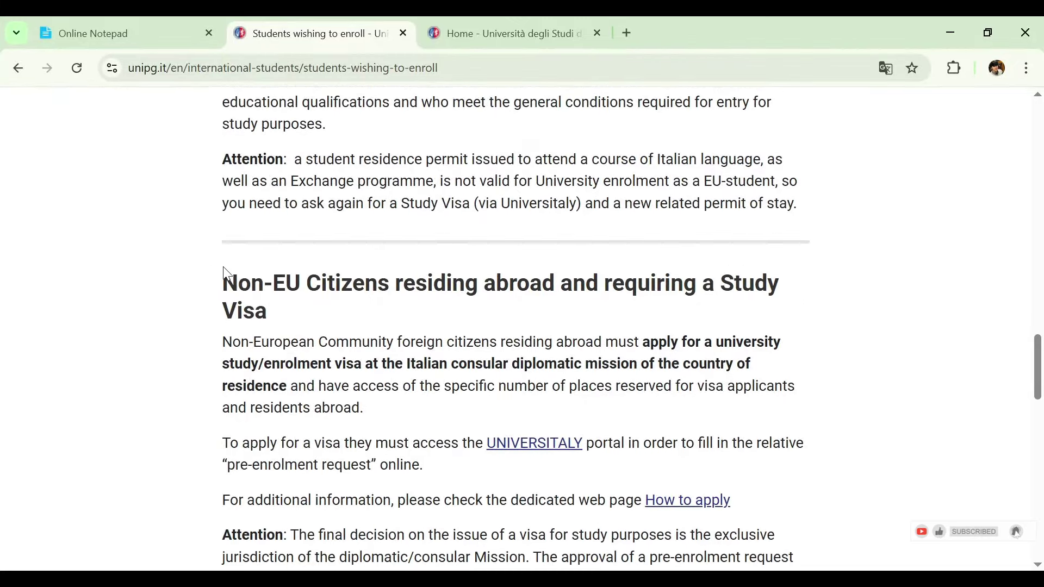
left_click_drag(224, 279, 288, 316)
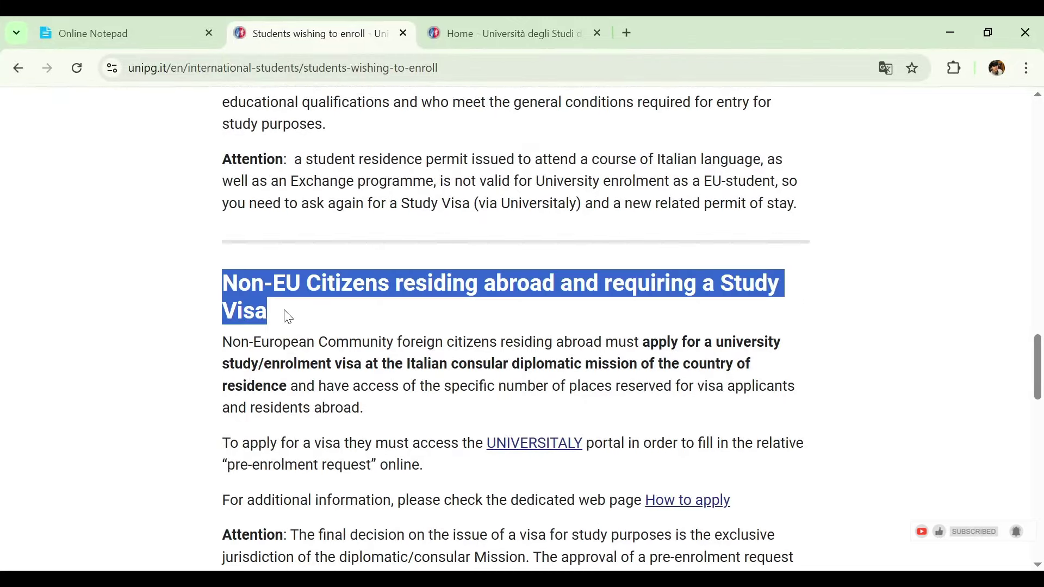
left_click(325, 319)
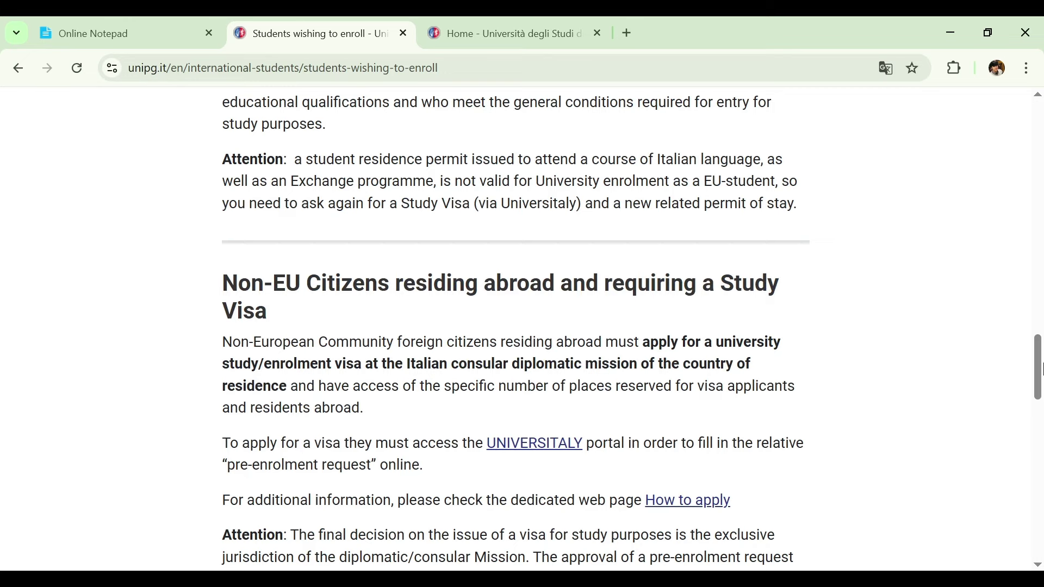
scroll(1040, 367, "down", 3)
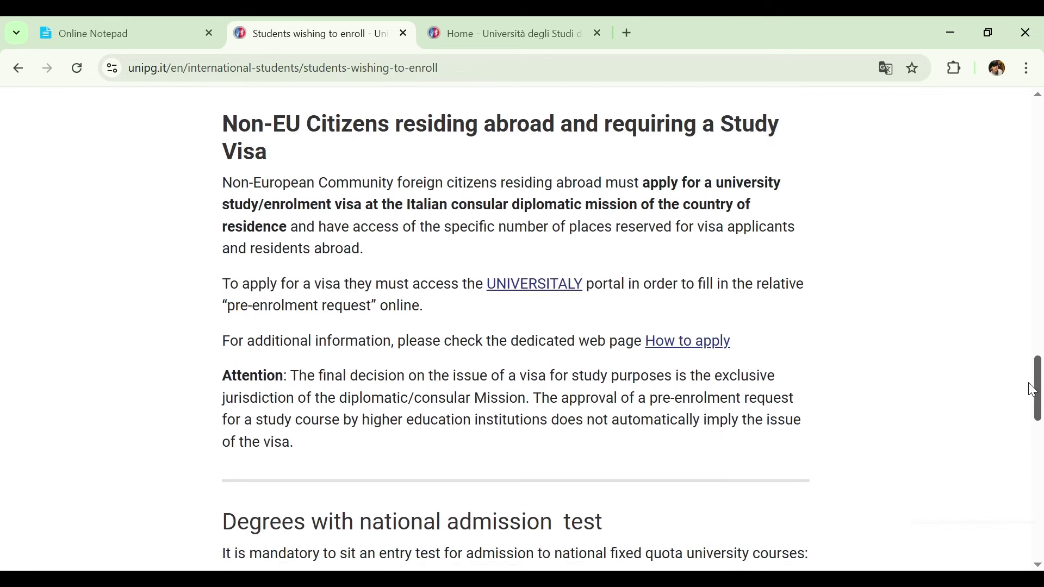
left_click(706, 333)
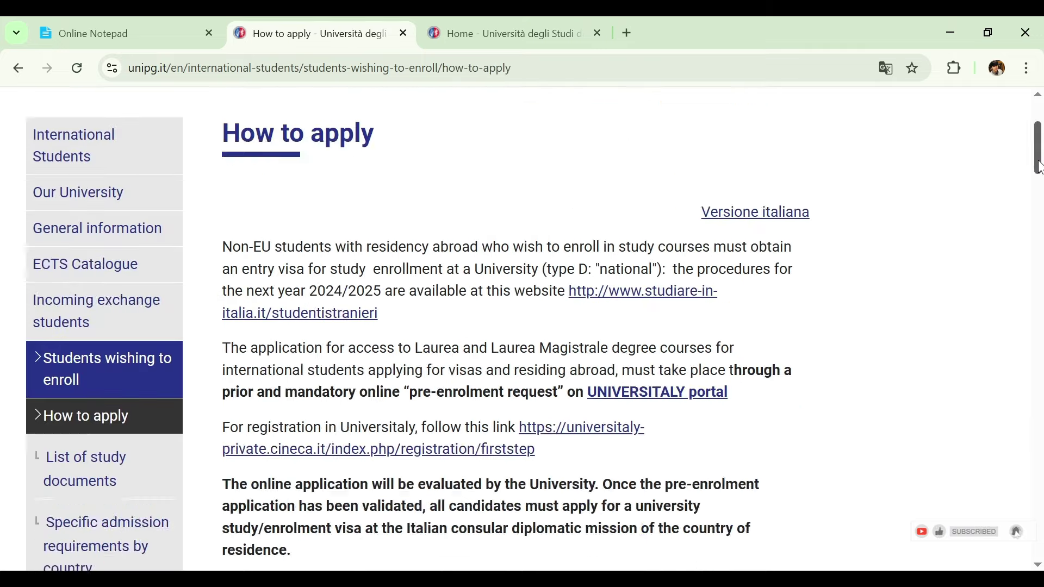
Examine the pre-enrolment deadlines on the How to apply page, highlighting the expiry date for Laurea and Laurea Magistrale a ciclo unico courses
left_click_drag(1040, 155, 911, 313)
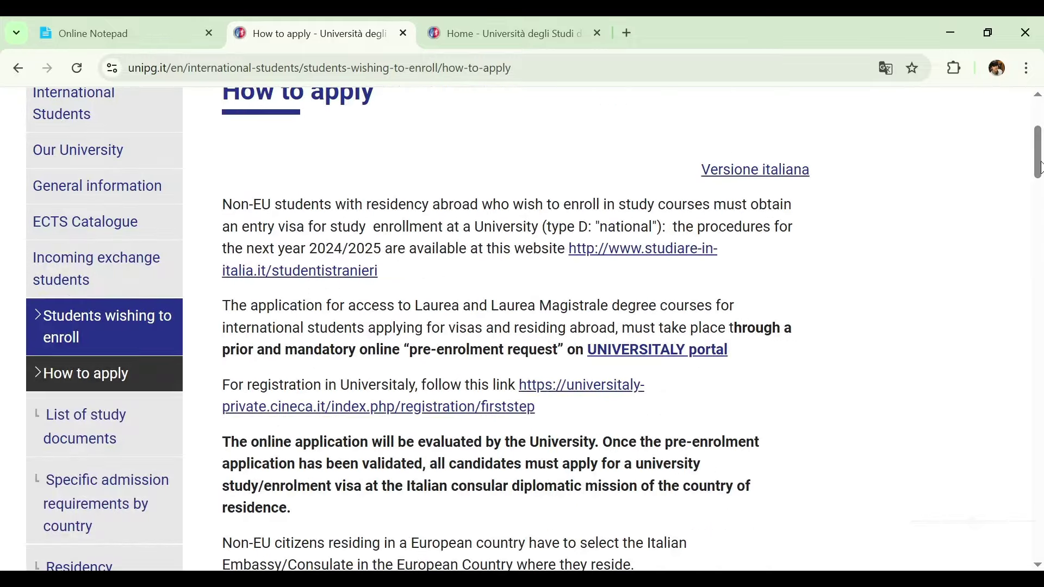
left_click_drag(1040, 166, 1039, 158)
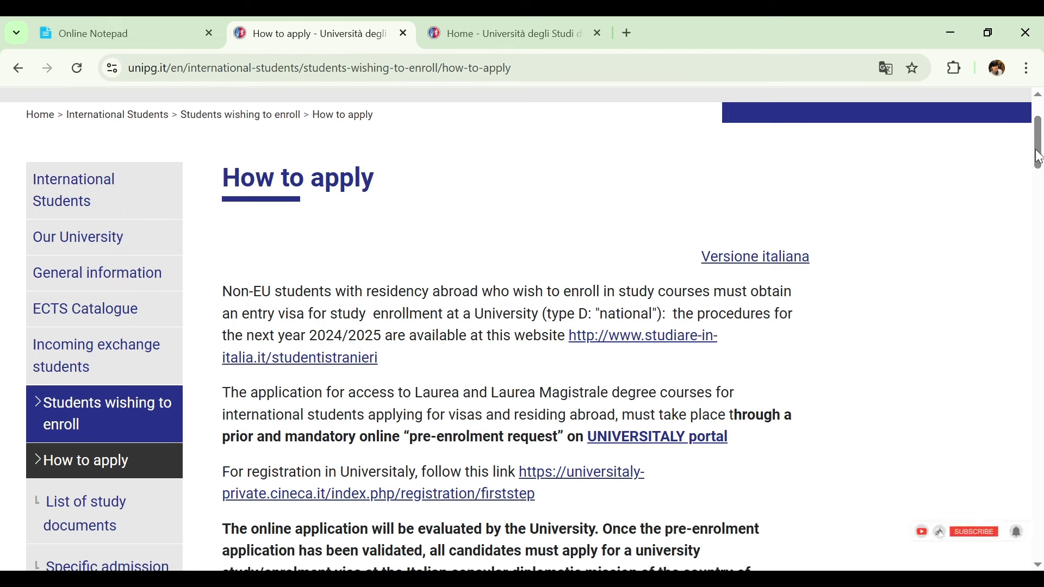
left_click_drag(1039, 156, 997, 245)
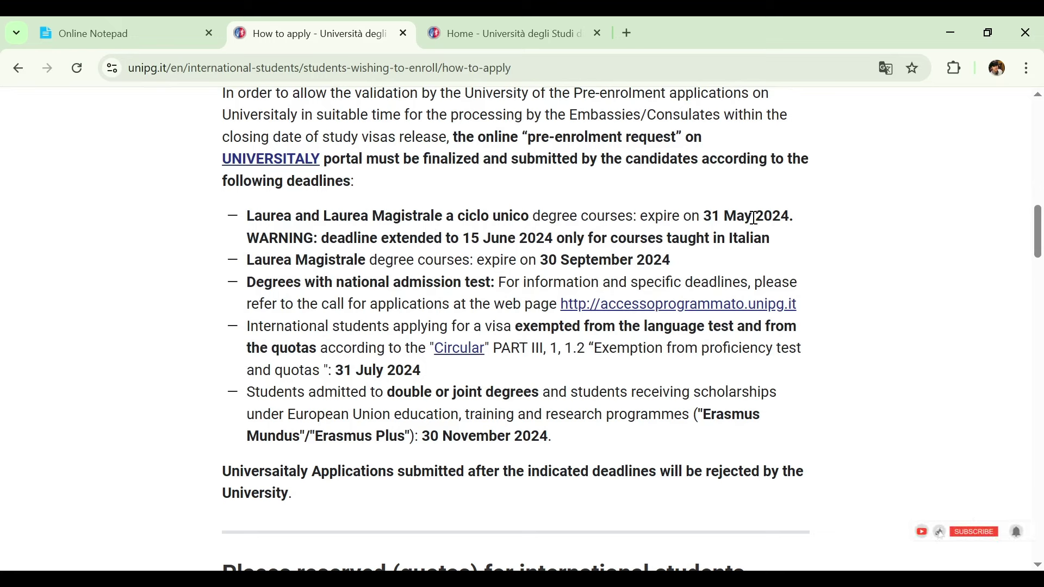
left_click_drag(793, 217, 709, 217)
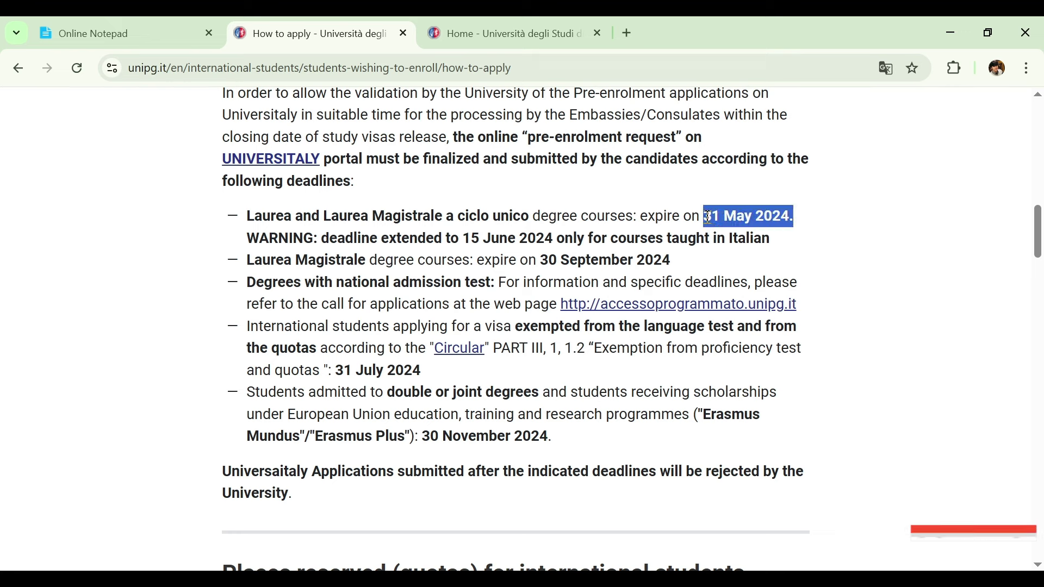
left_click(790, 218)
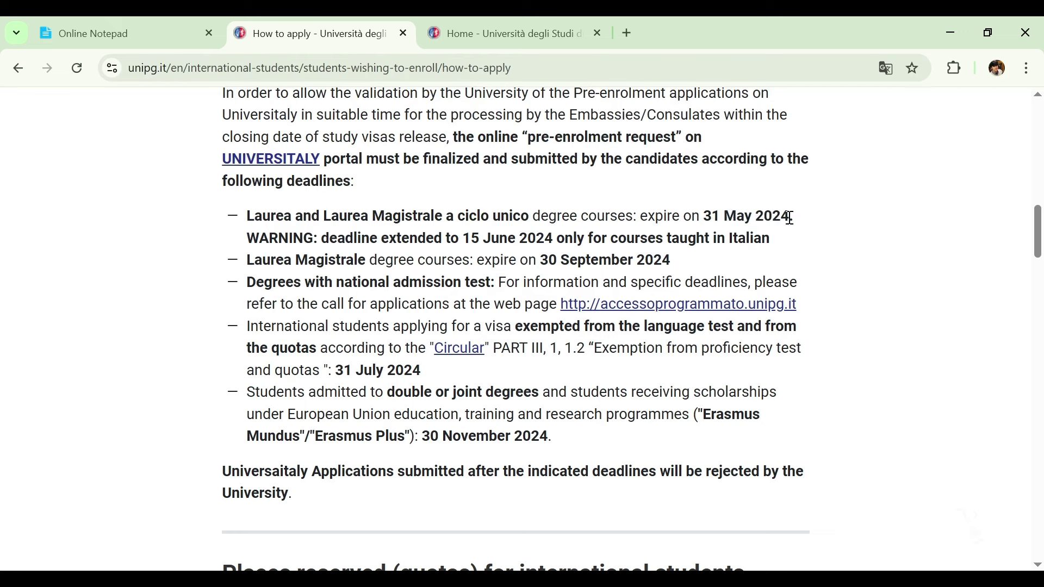
left_click_drag(789, 218, 760, 218)
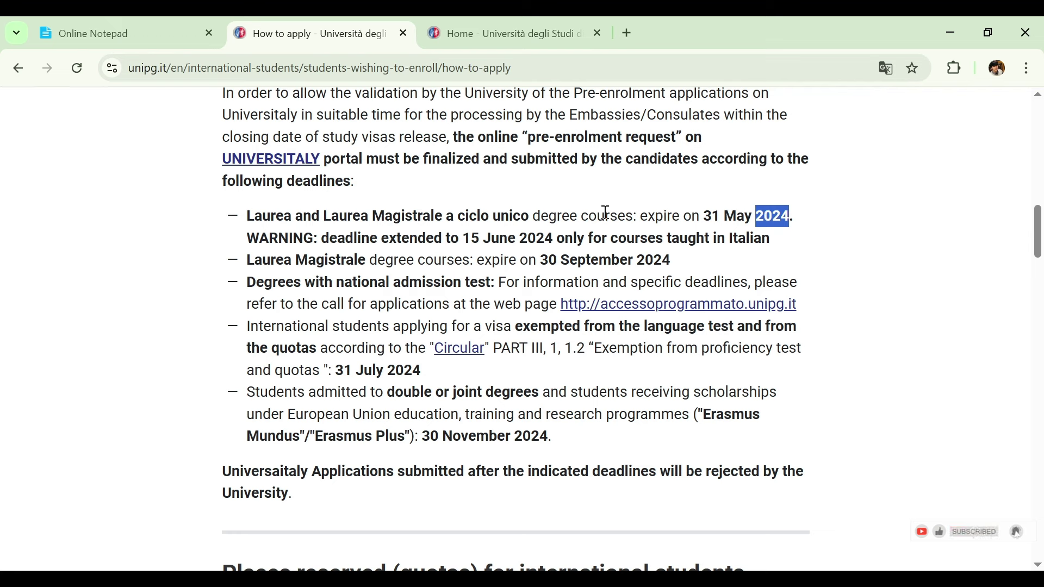
left_click(824, 254)
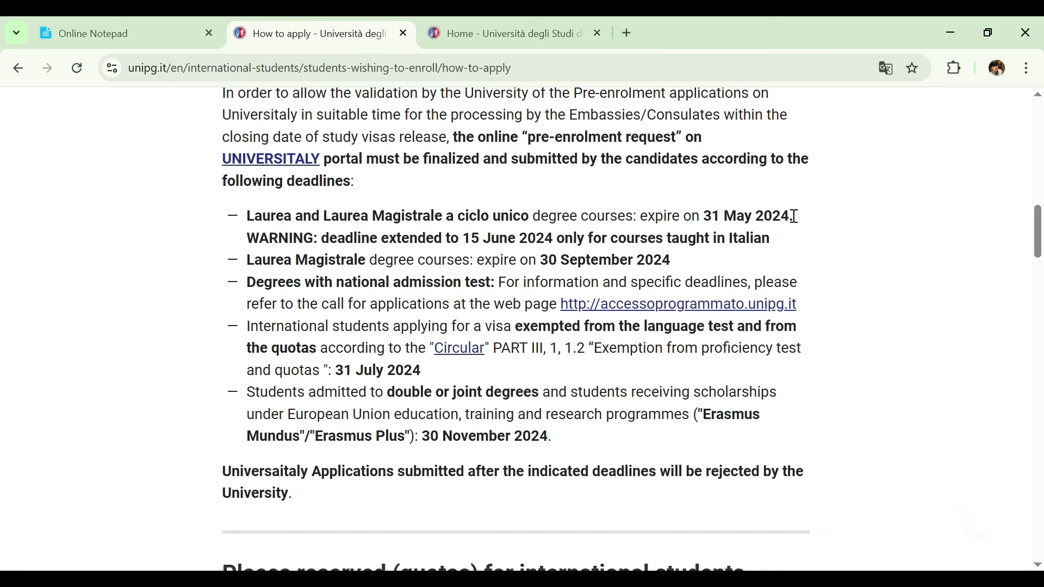
left_click_drag(794, 216, 703, 217)
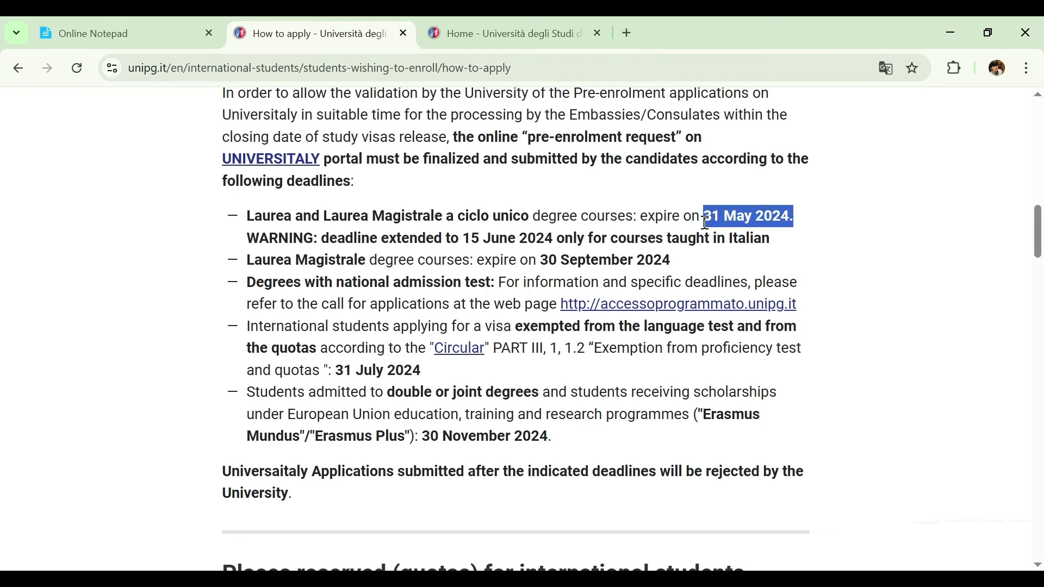
left_click(1010, 243)
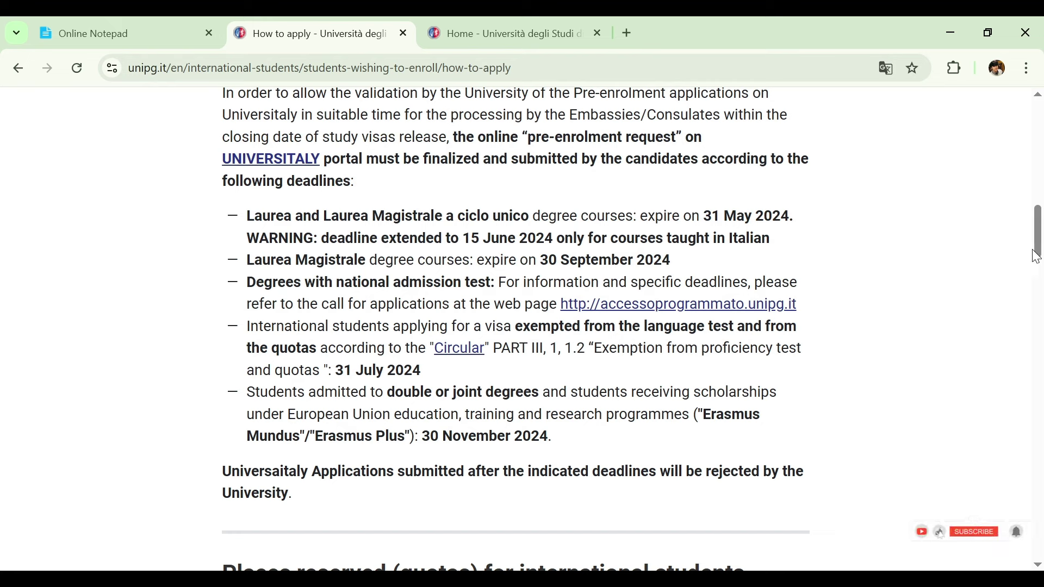
Open the UNIVERSITALY portal from the paragraph about the mandatory online pre-enrolment request
left_click_drag(1037, 250, 1037, 172)
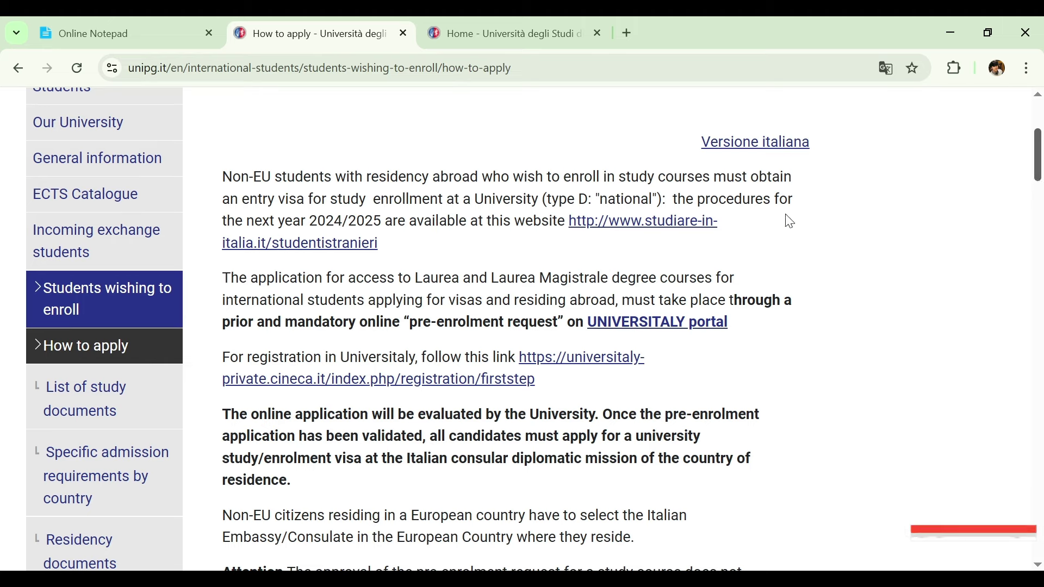
left_click(635, 331)
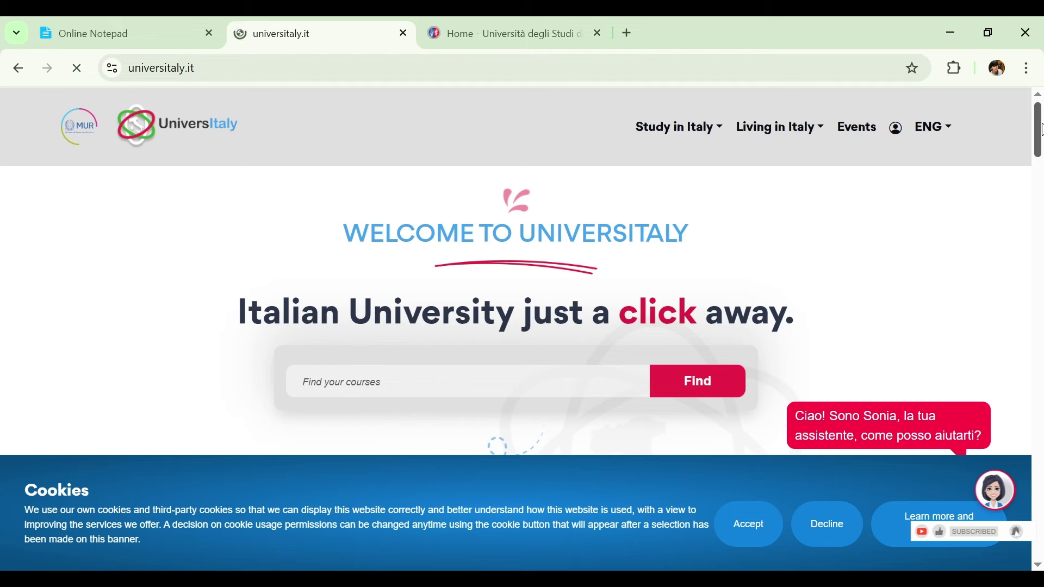
Accept the cookies on the Universitaly homepage and open the account sign-in page
mouse_move(1042, 129)
left_mouse_down()
mouse_move(1042, 221)
mouse_move(1041, 135)
left_mouse_up()
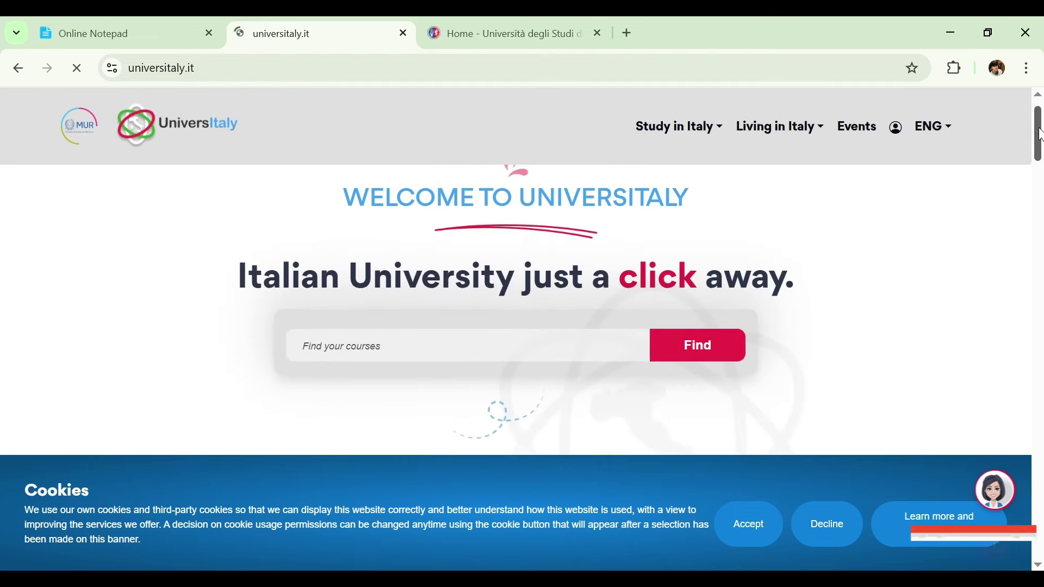
left_click(756, 536)
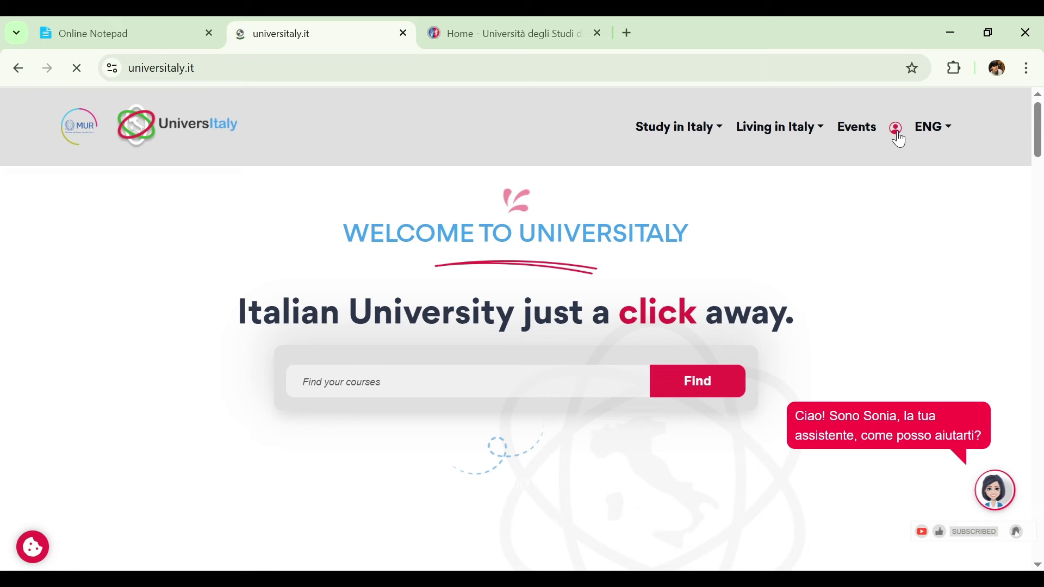
left_click(897, 136)
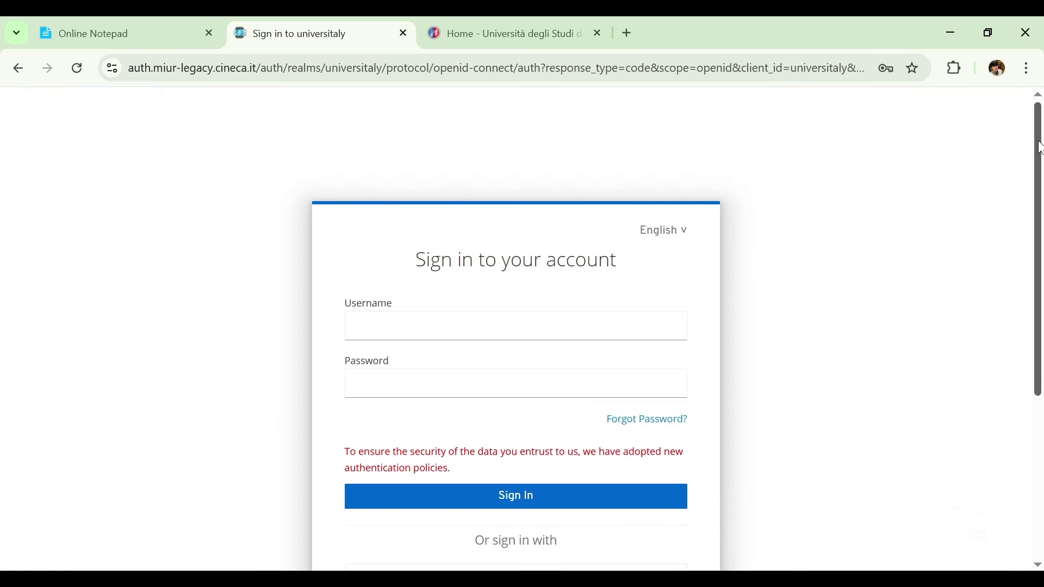
Open the new-user registration form from the sign-in page
left_click_drag(1040, 147, 1002, 233)
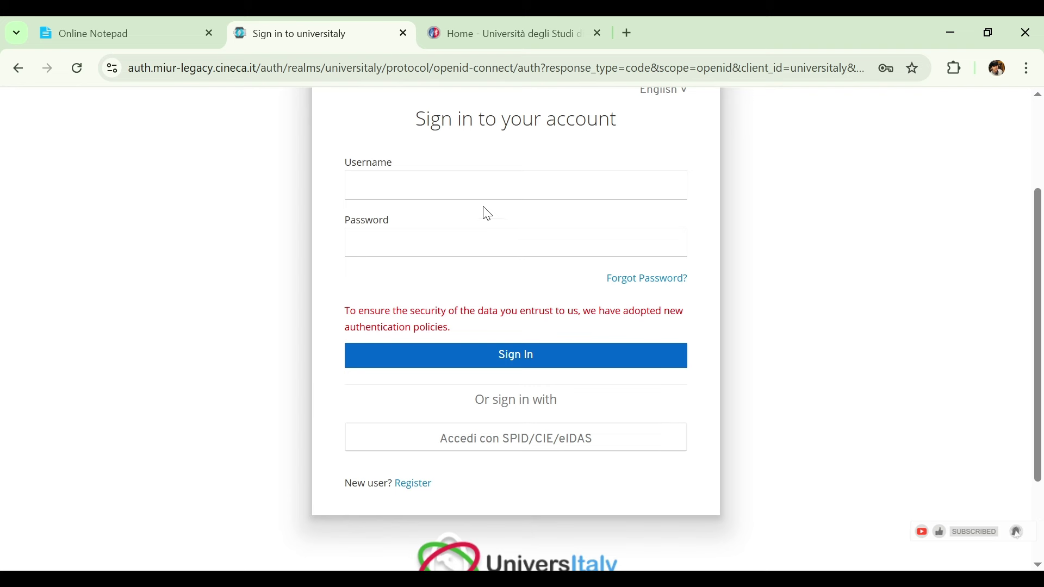
left_click(494, 197)
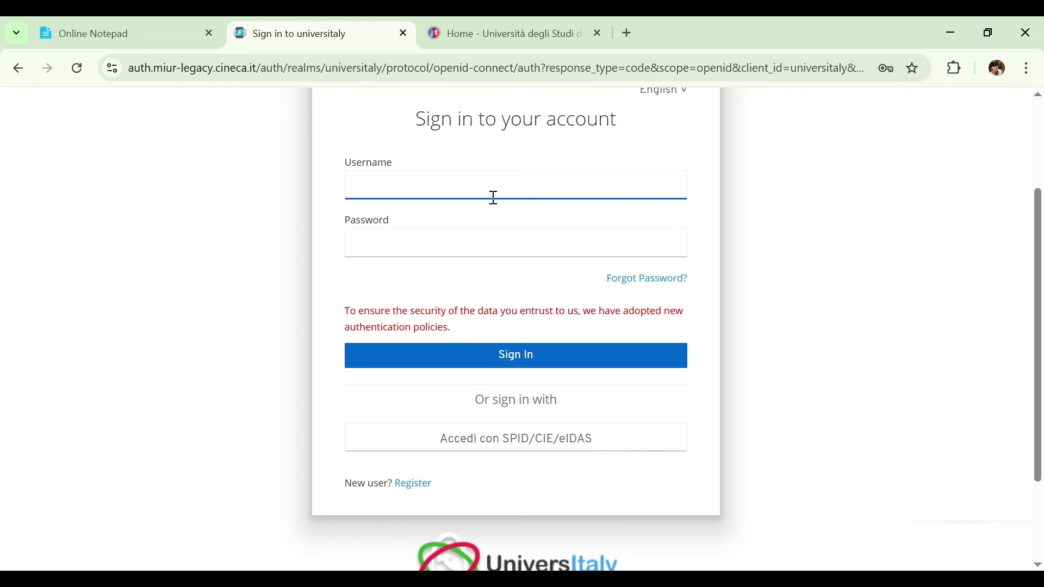
left_click(414, 485)
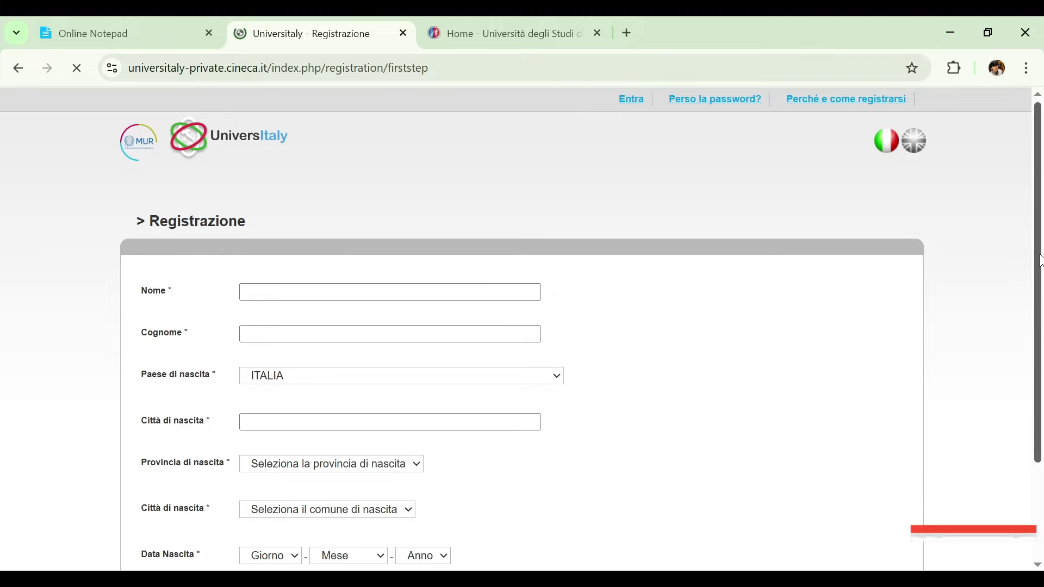
Switch the registration form to English and look through its personal data fields before going back
left_click_drag(1028, 260, 1011, 230)
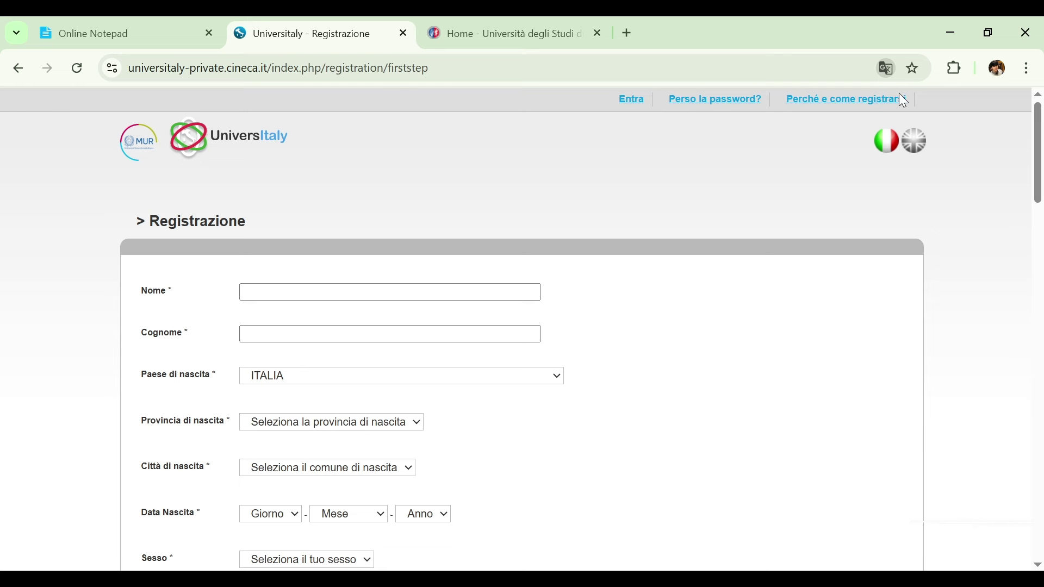
left_click(915, 140)
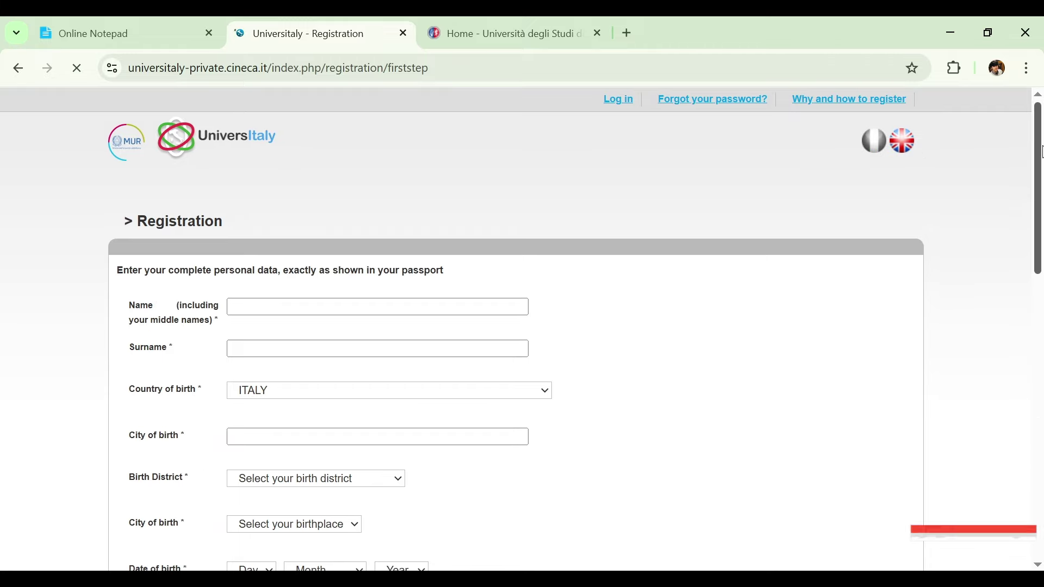
left_click_drag(1041, 154, 963, 140)
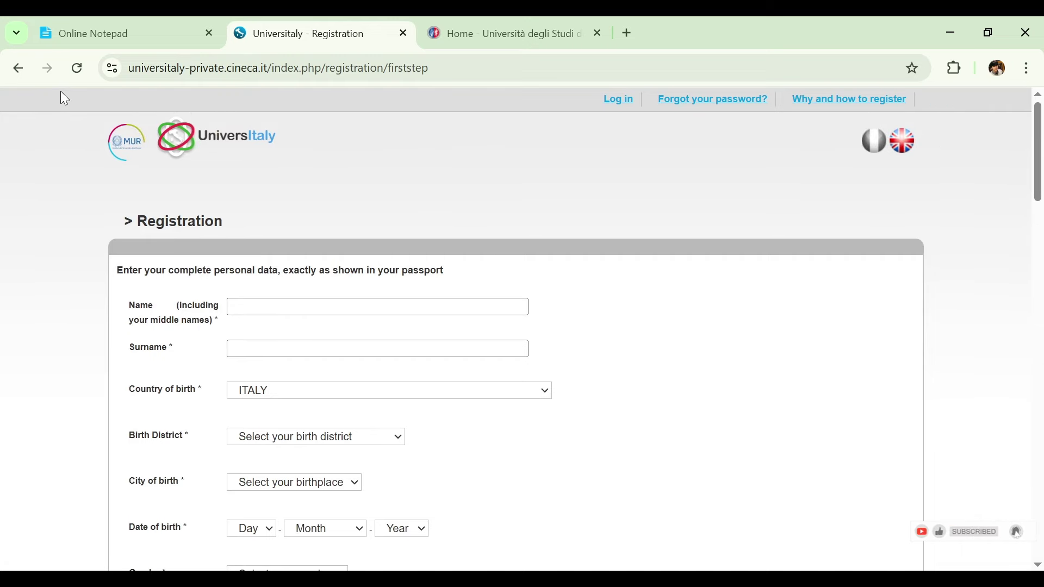
left_click(21, 78)
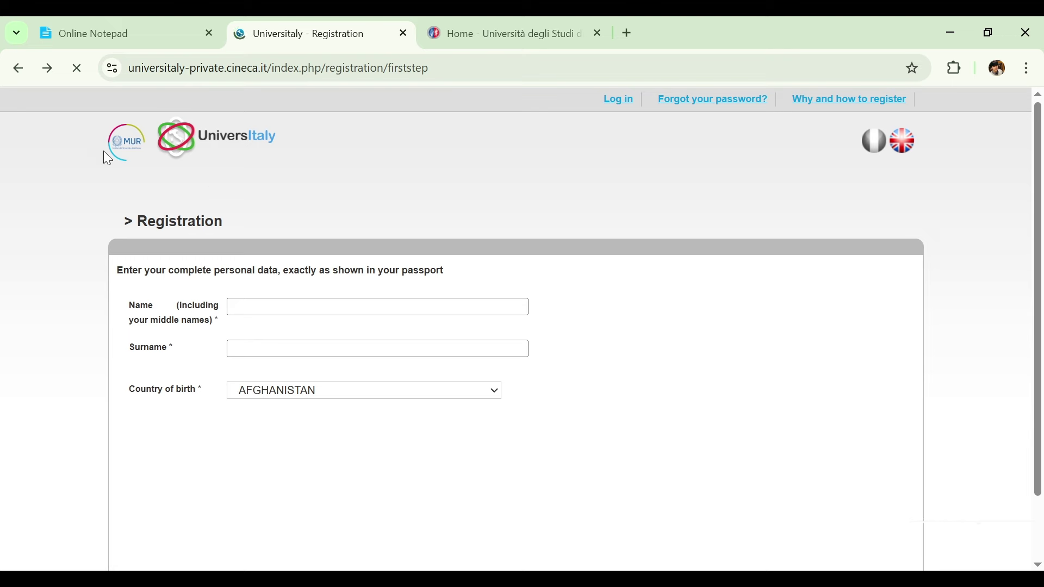
left_click(17, 73)
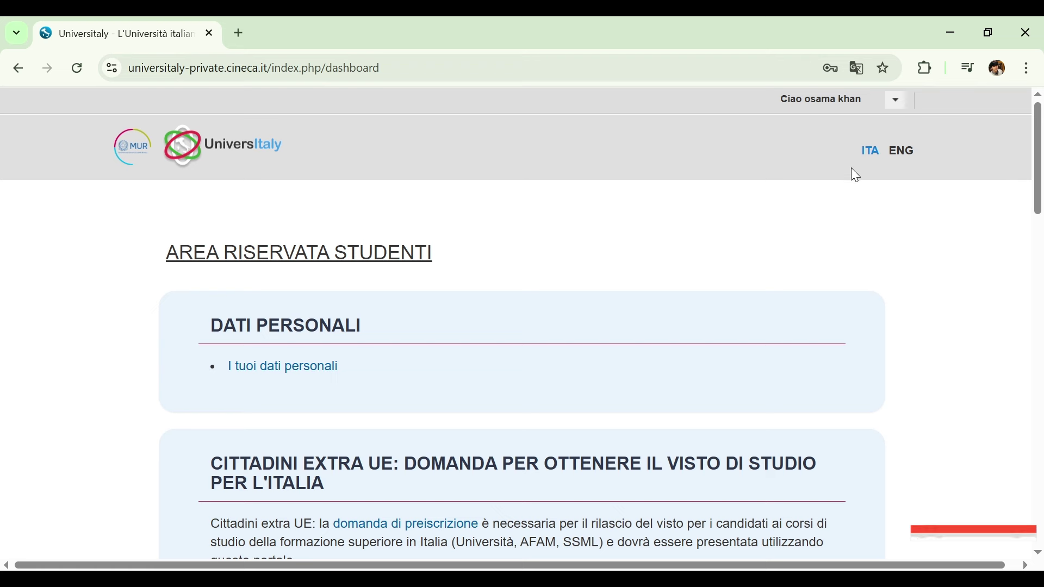
Switch the student dashboard to English and open the Pre-enrolment application for extra-EU citizens
left_click(907, 155)
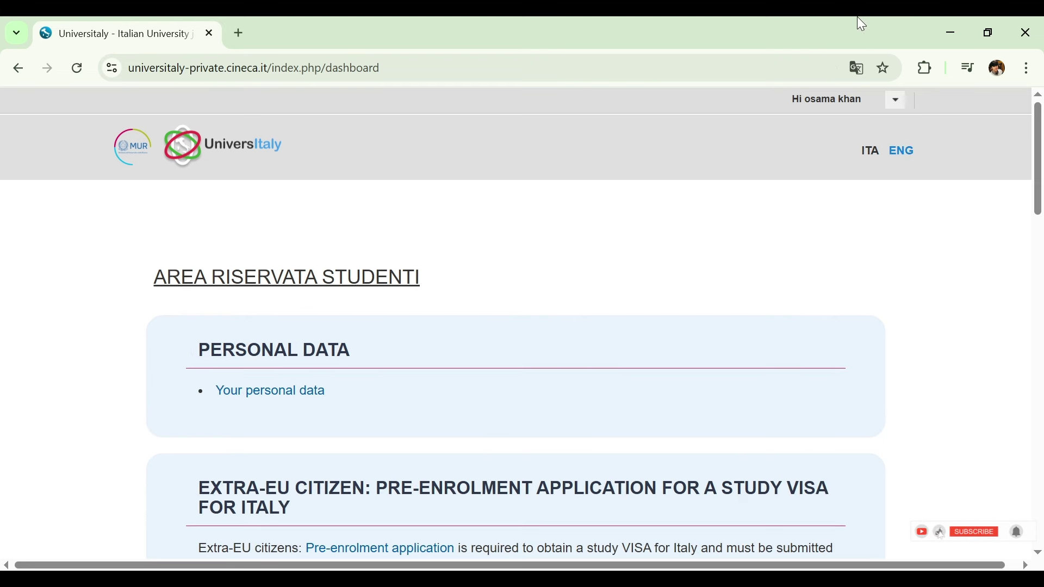
scroll(687, 209, "down", 3)
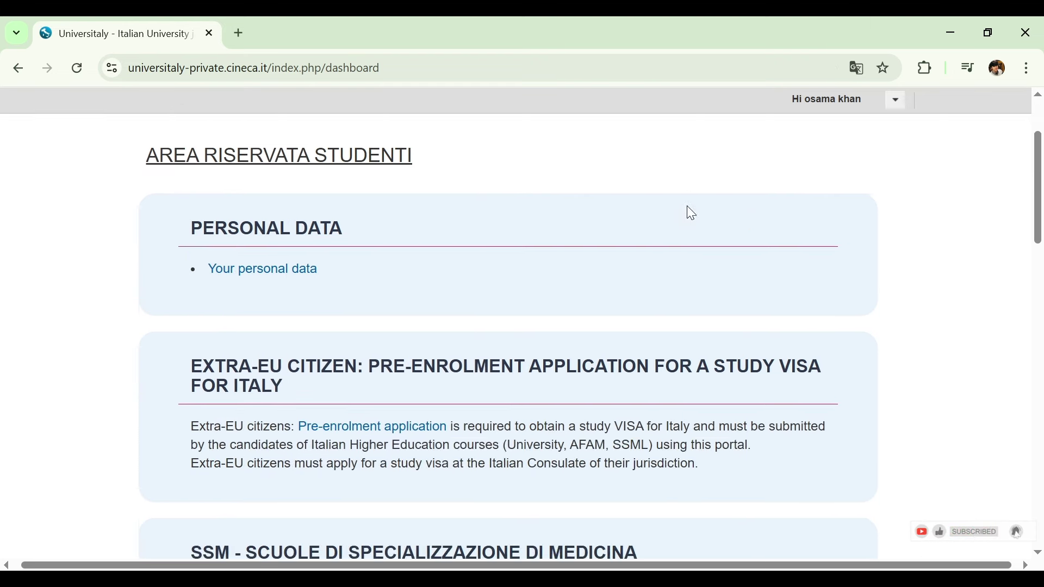
scroll(691, 211, "down", 1)
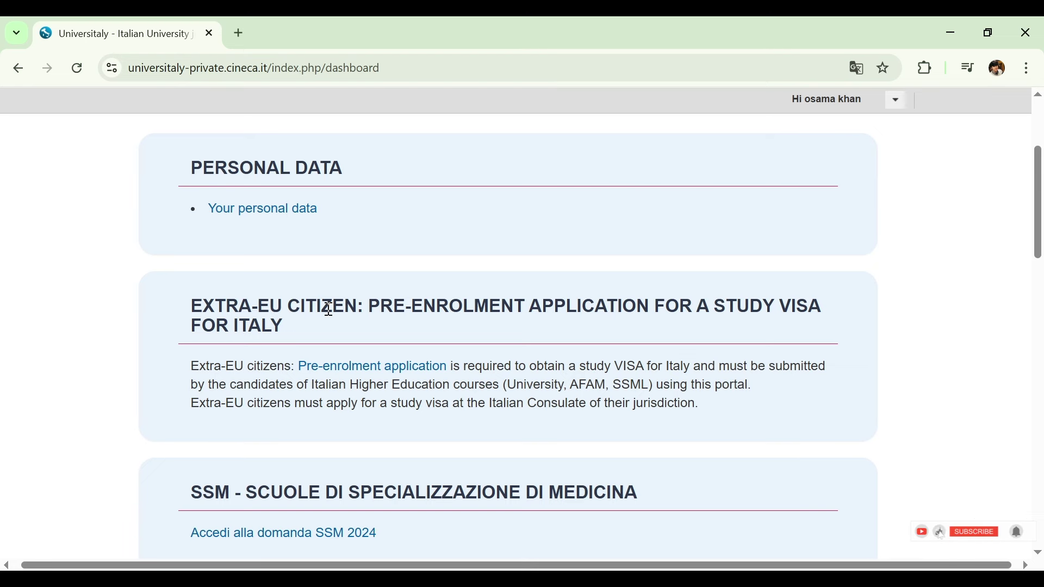
left_click(351, 365)
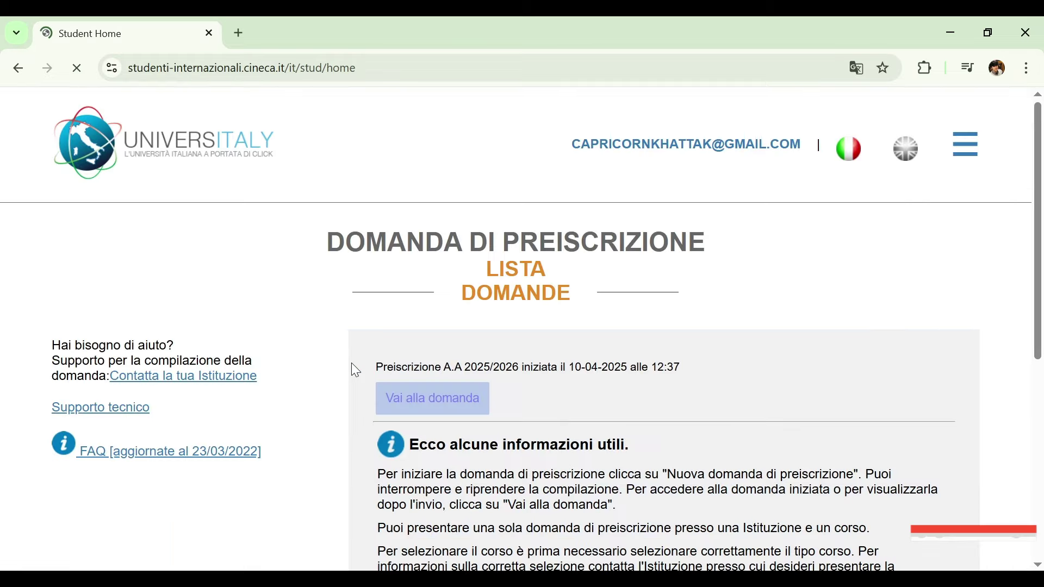
Switch the pre-enrolment applications page to English and open the started A.Y. 2025/2026 application
scroll(356, 370, "down", 1)
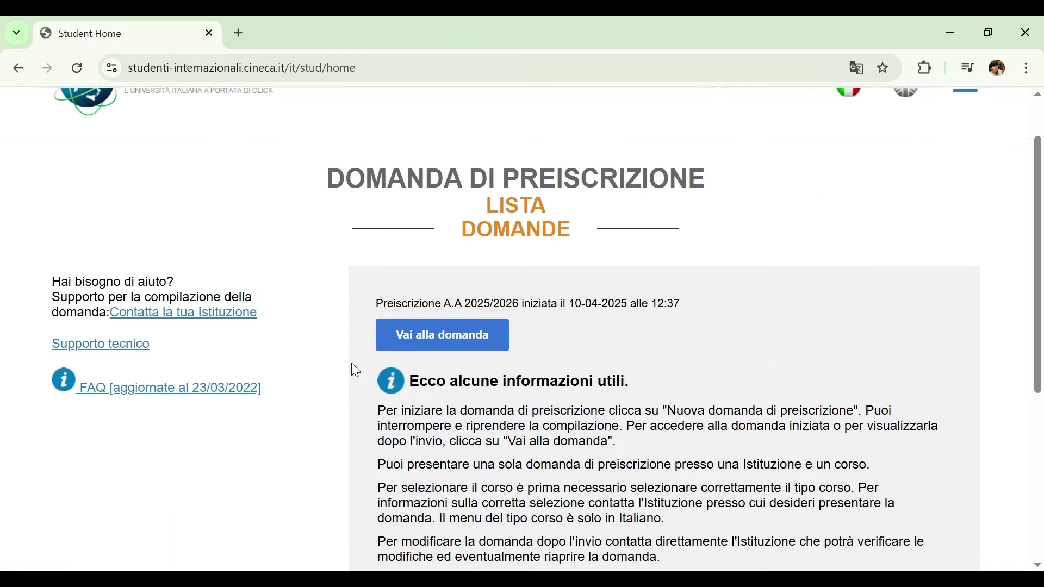
scroll(356, 370, "up", 1)
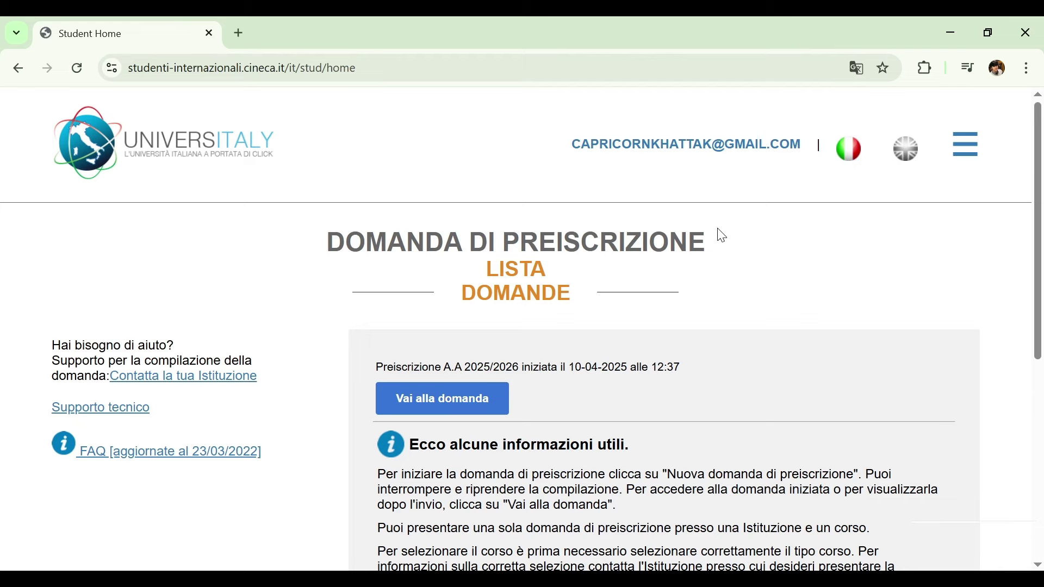
left_click(908, 158)
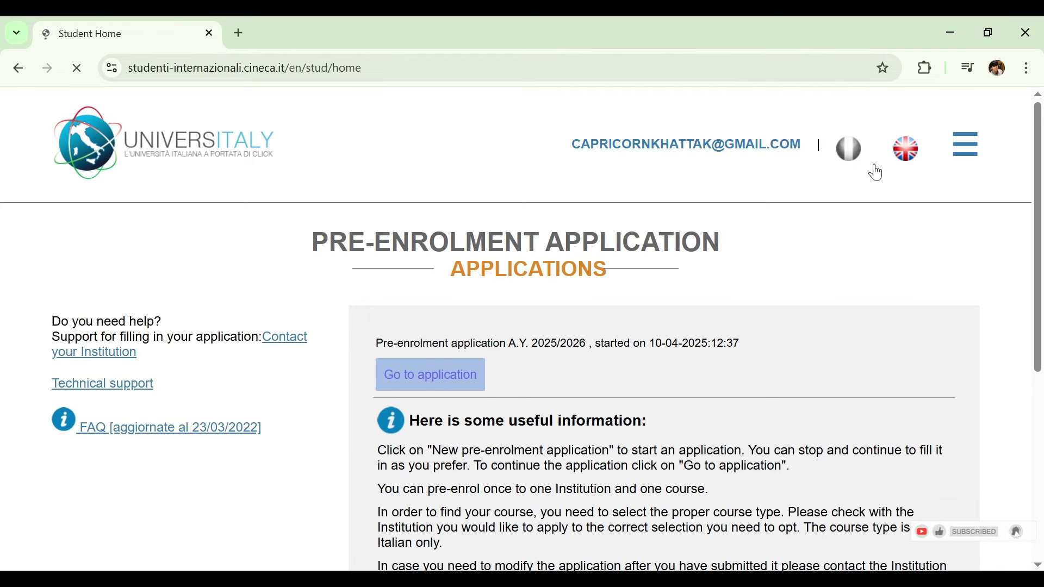
scroll(798, 217, "down", 1)
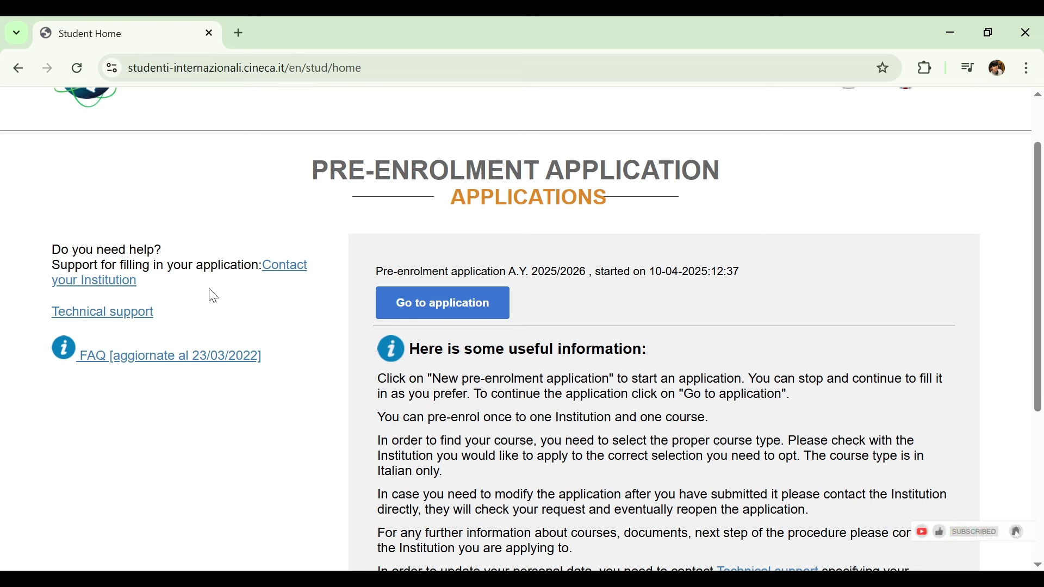
left_click(402, 304)
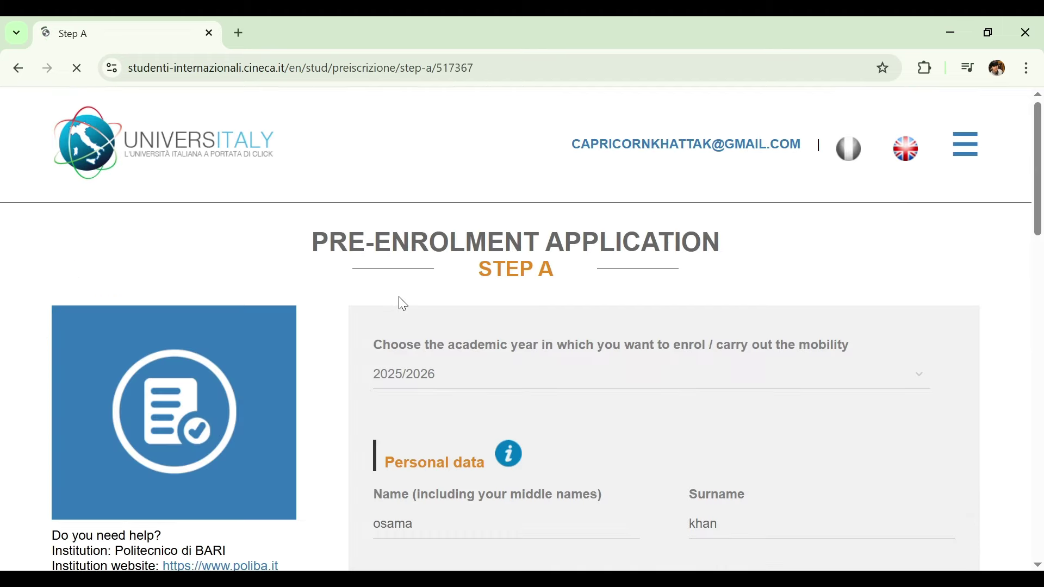
Choose 2025/2026 as the academic year of enrolment in Step A
scroll(399, 298, "down", 1)
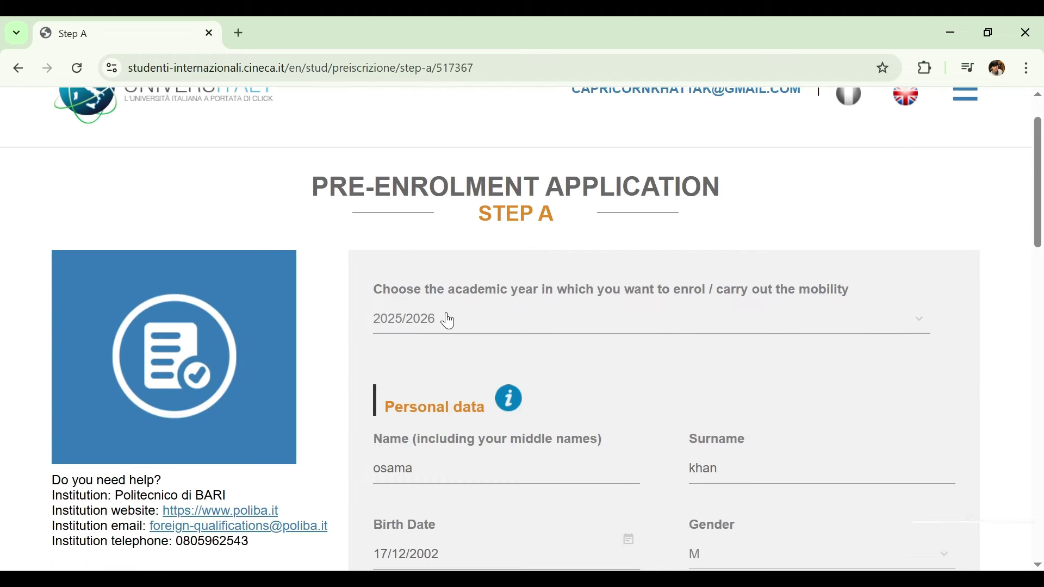
left_click(449, 321)
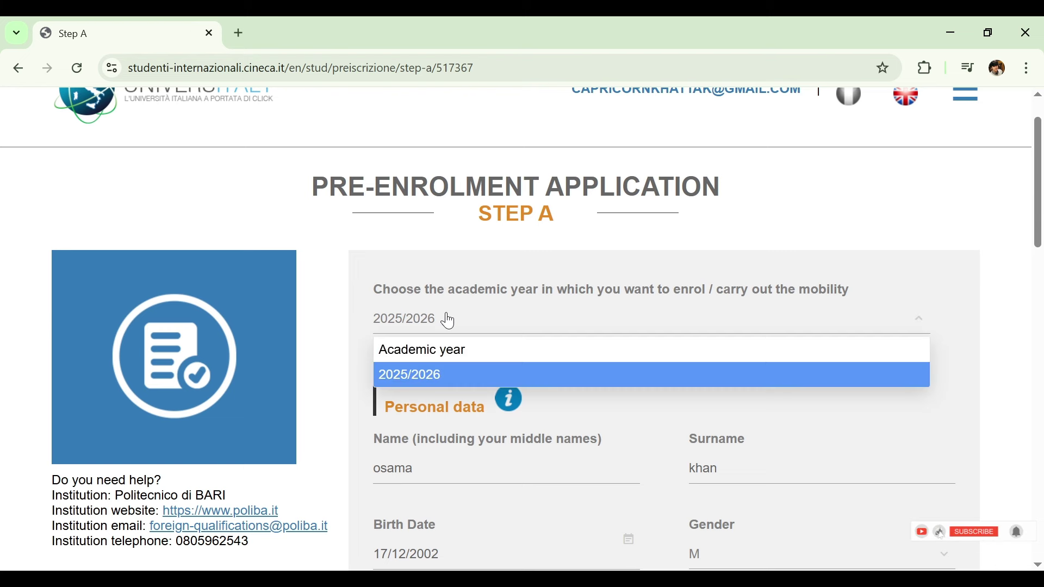
left_click(405, 383)
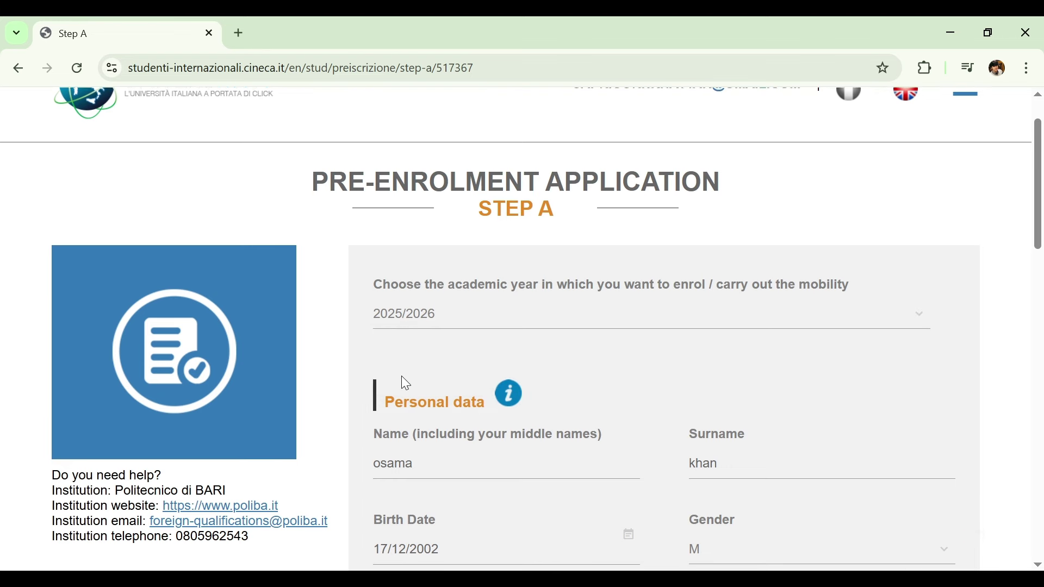
Examine the Personal data, Official home address, Contacts and Italian tax code entries in Step A of the application
scroll(405, 383, "down", 1)
scroll(404, 376, "down", 4)
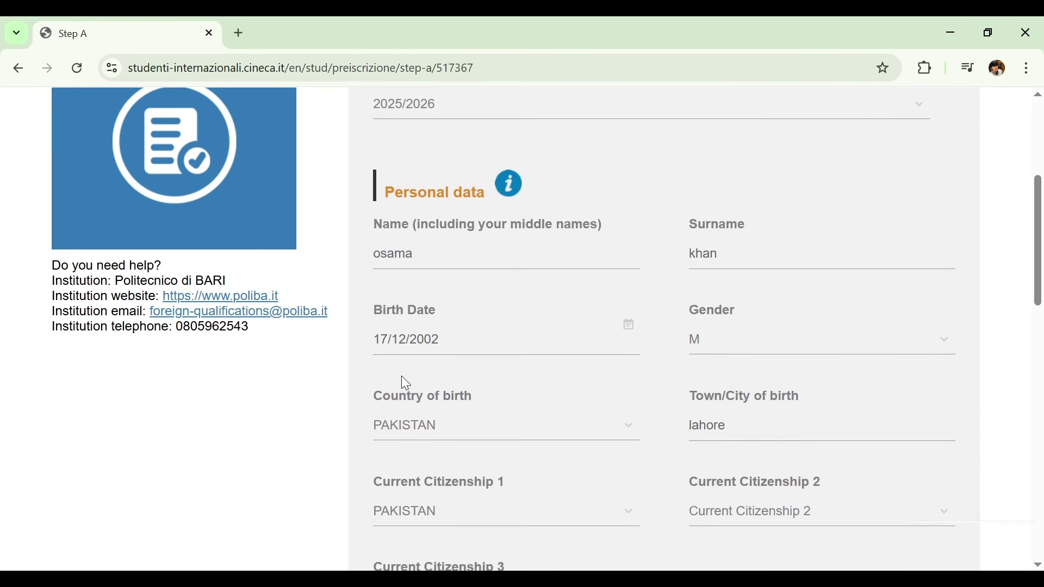
scroll(407, 383, "up", 1)
scroll(406, 383, "down", 4)
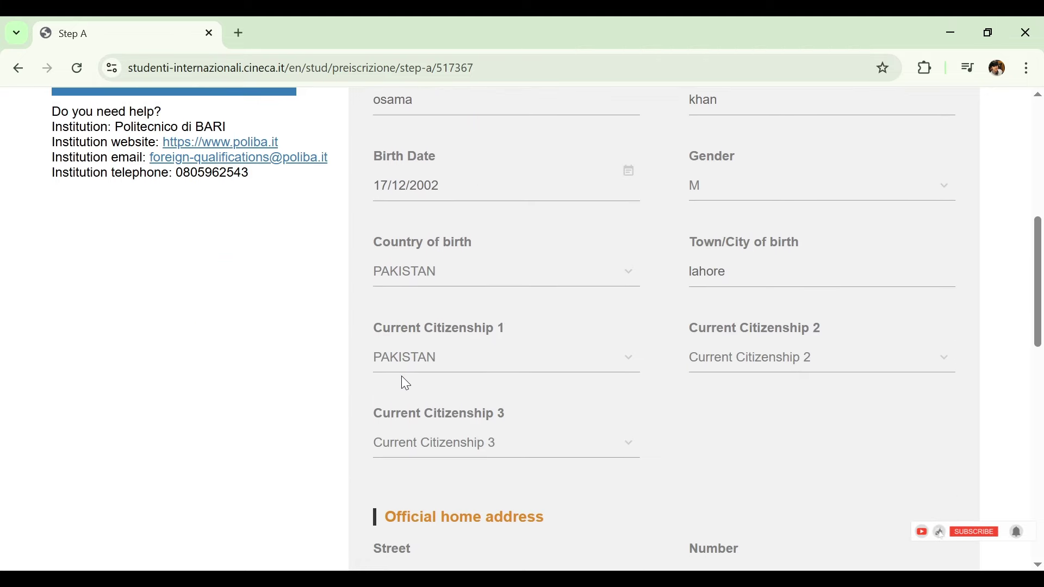
scroll(402, 376, "up", 3)
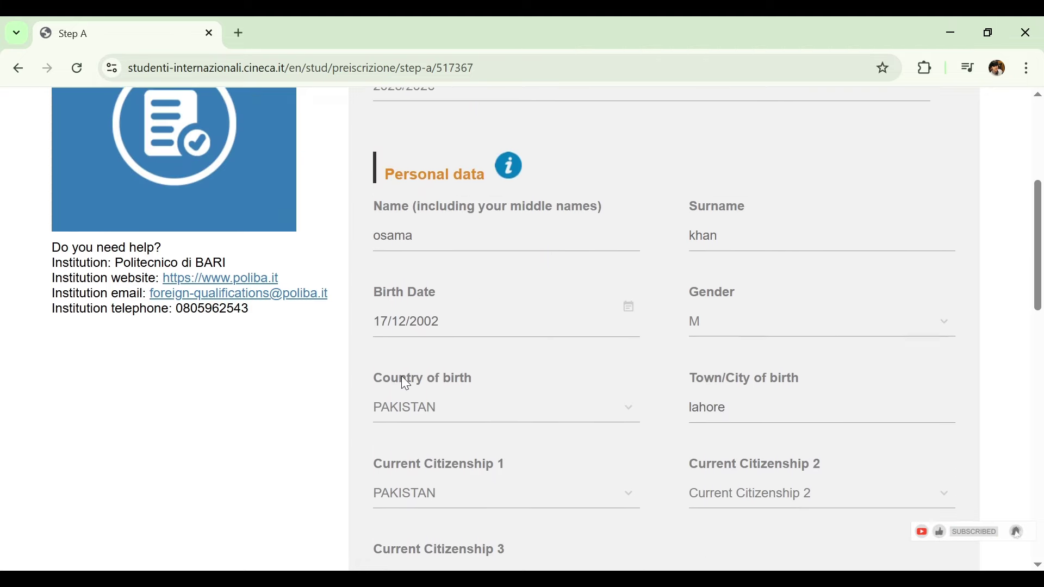
scroll(402, 377, "up", 2)
scroll(402, 377, "down", 4)
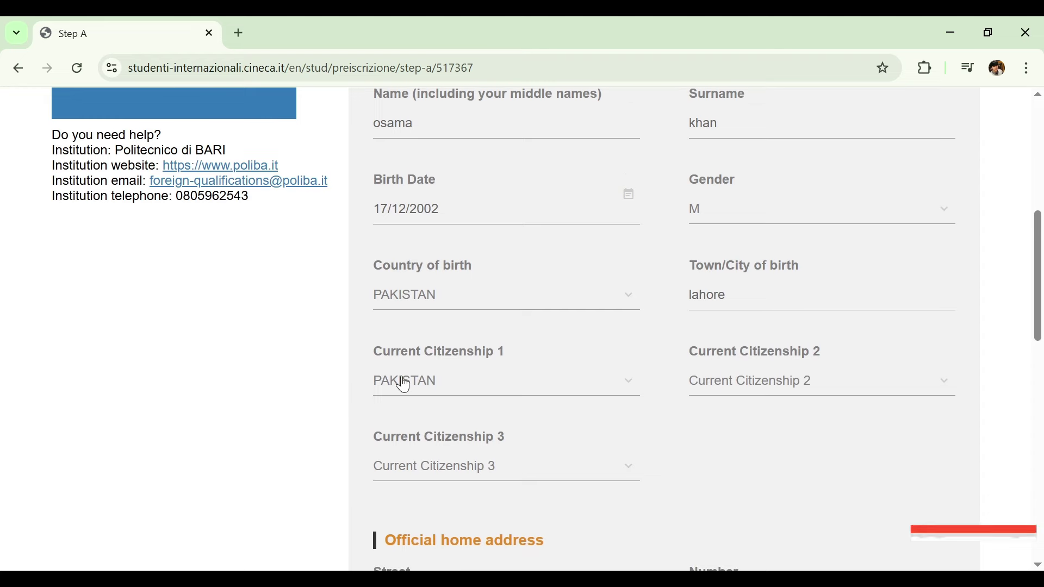
scroll(405, 383, "down", 3)
scroll(405, 383, "down", 3)
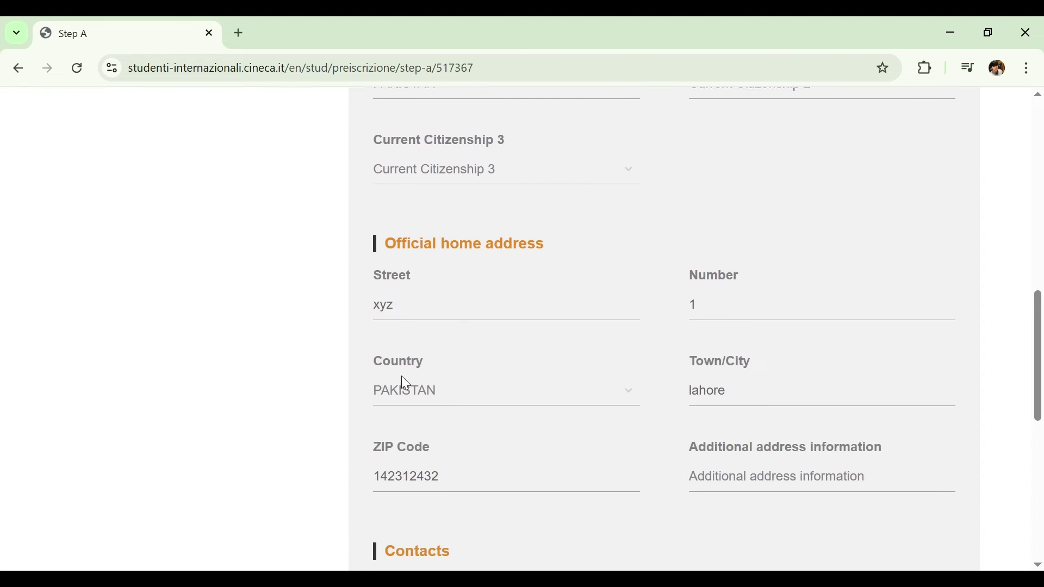
scroll(405, 383, "down", 4)
scroll(404, 384, "up", 3)
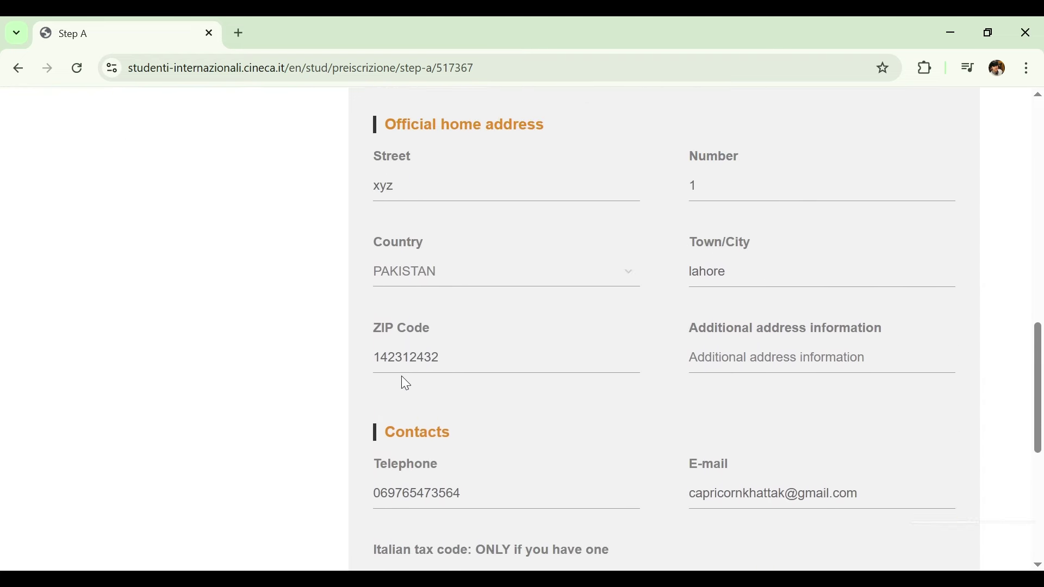
scroll(401, 380, "down", 7)
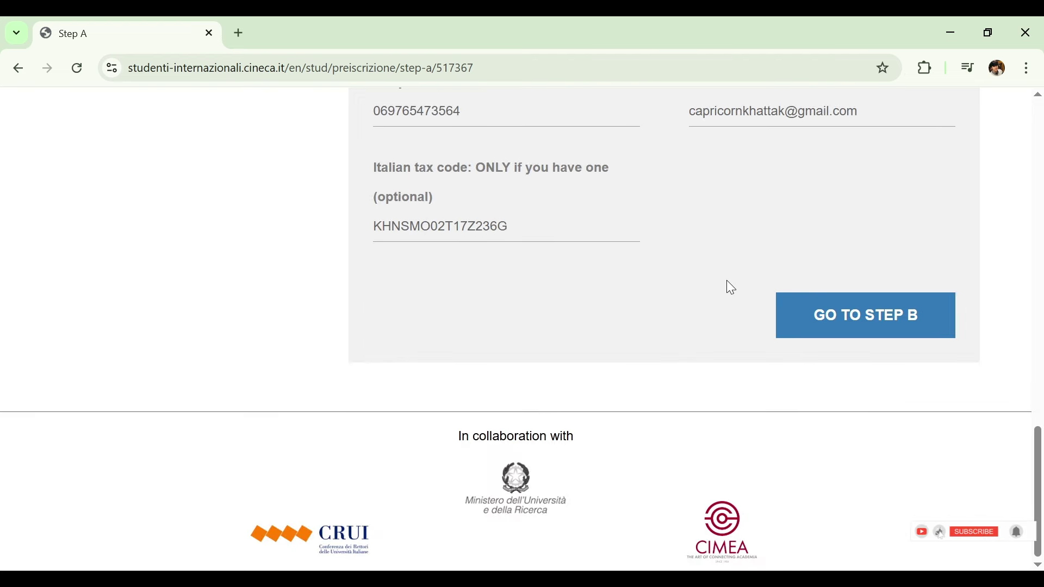
Proceed to Step B, look through its Passport and Visa Application sections, and show the information note for Visa Application
left_click(807, 314)
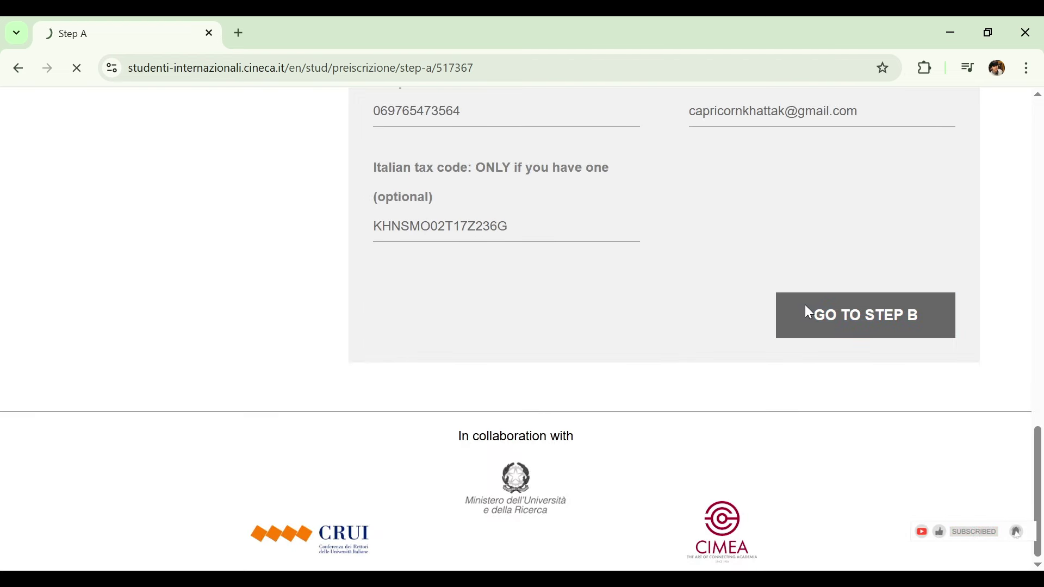
scroll(805, 306, "down", 2)
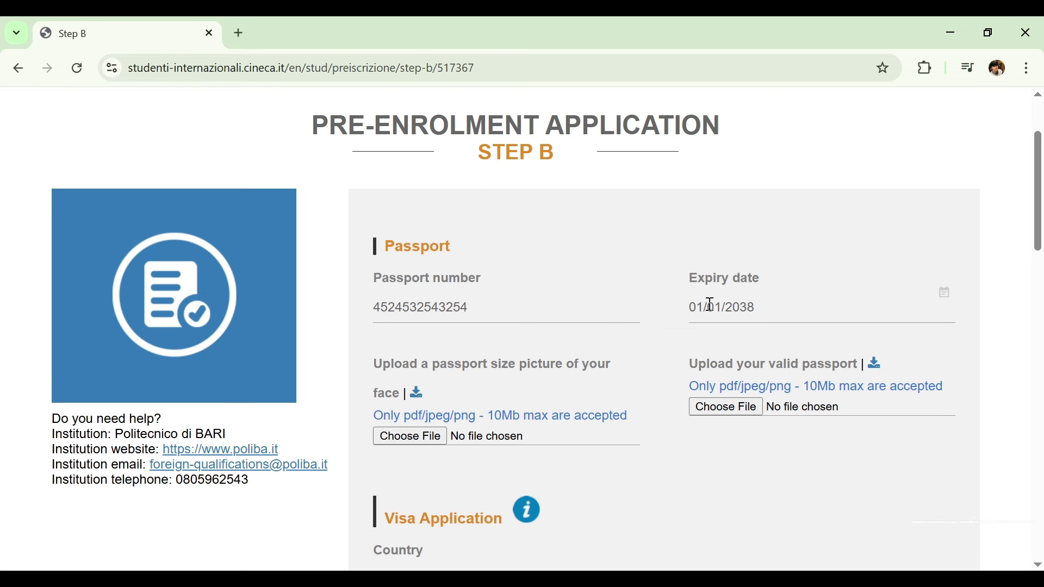
scroll(709, 304, "down", 1)
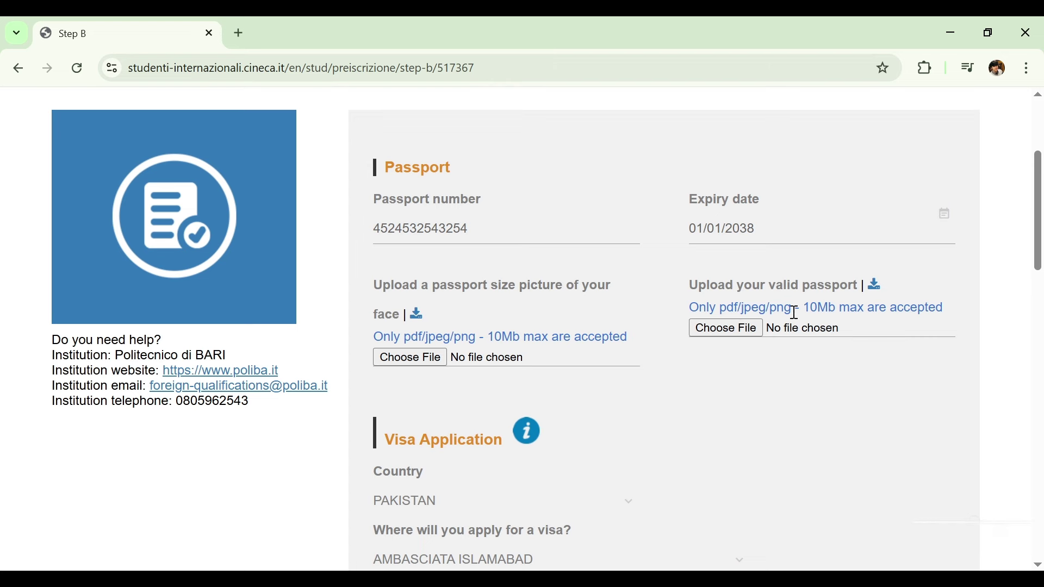
scroll(795, 313, "down", 4)
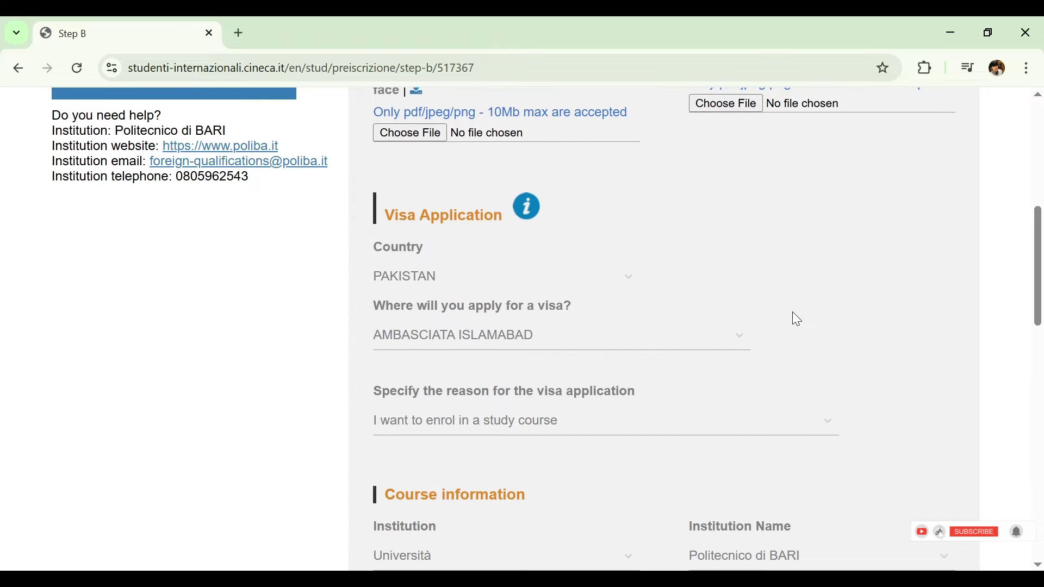
mouse_move(530, 195)
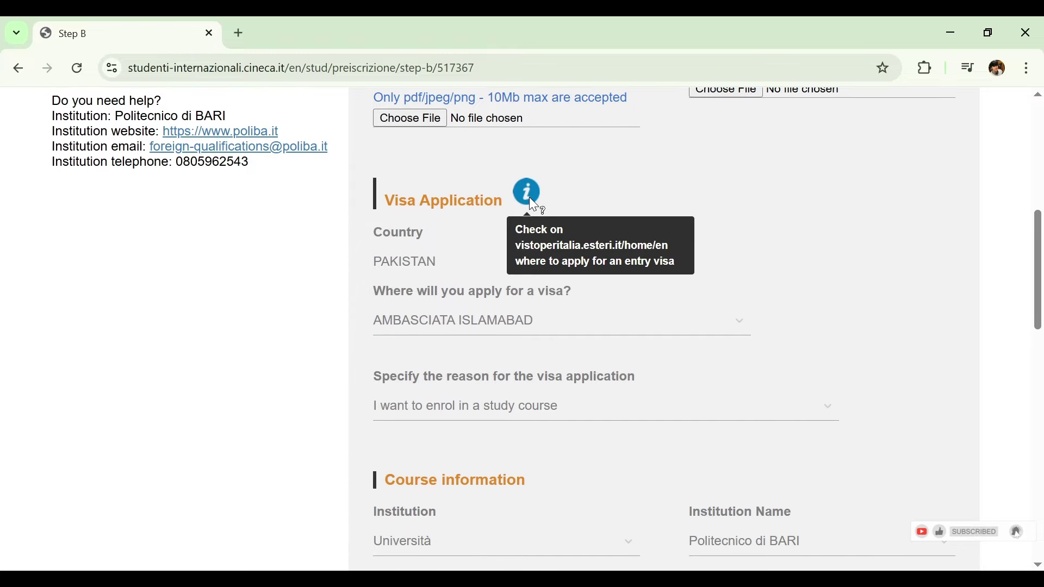
Select PAKISTAN as the visa application country and keep AMBASCIATA ISLAMABAD as the place to apply for the visa
left_click(413, 268)
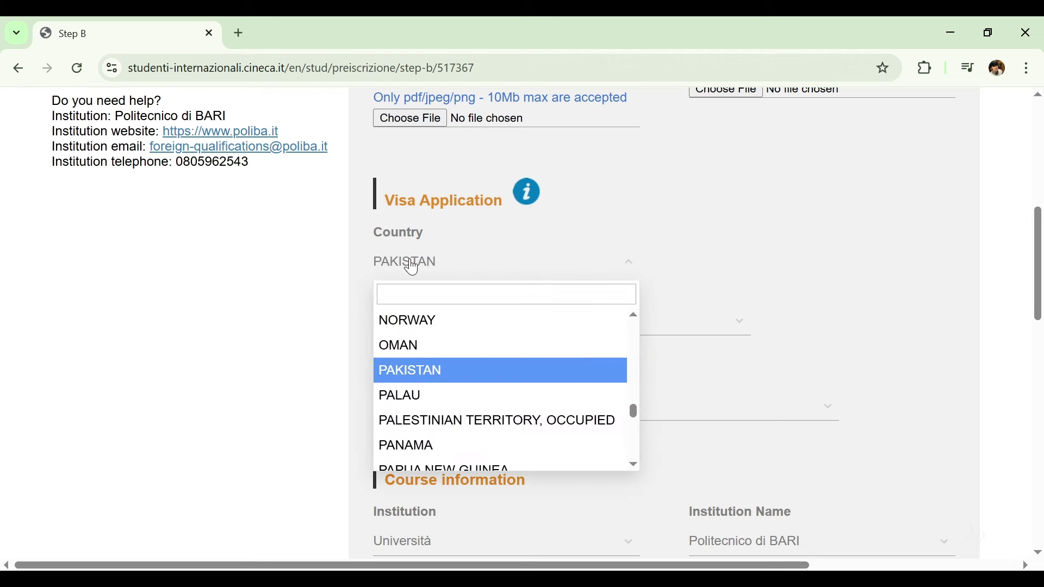
left_click(431, 373)
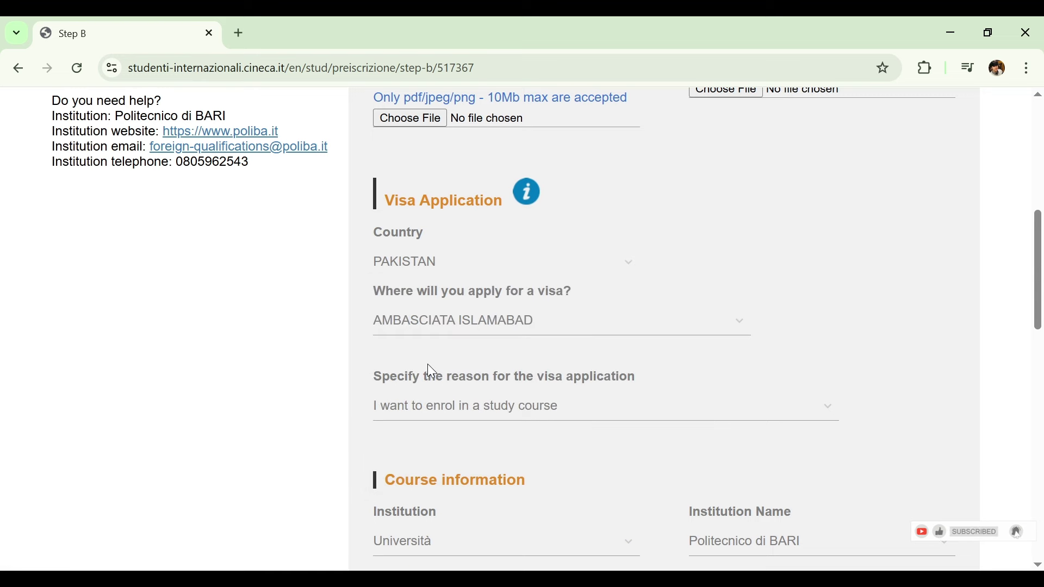
left_click(428, 328)
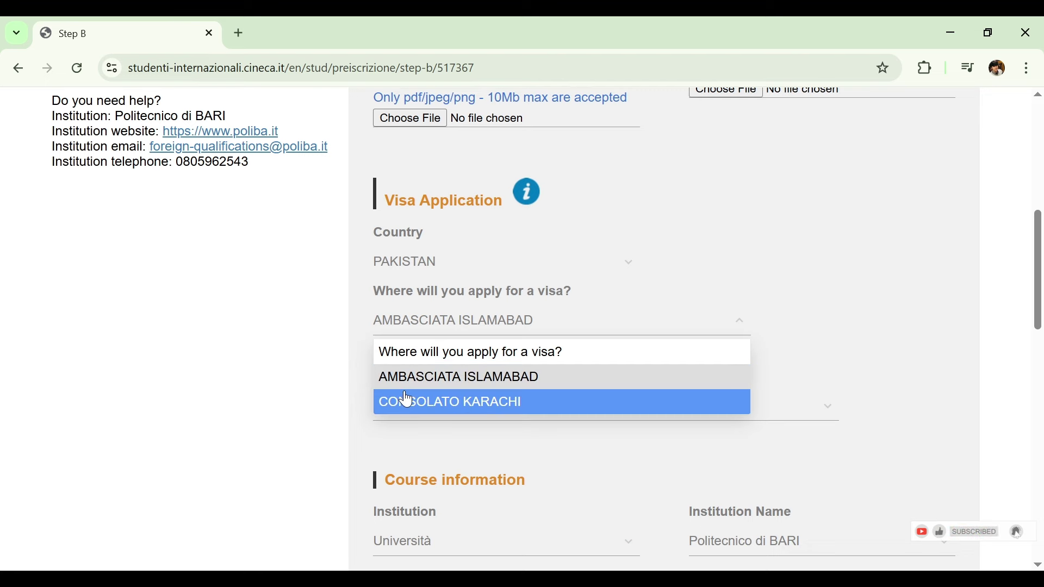
key("Escape")
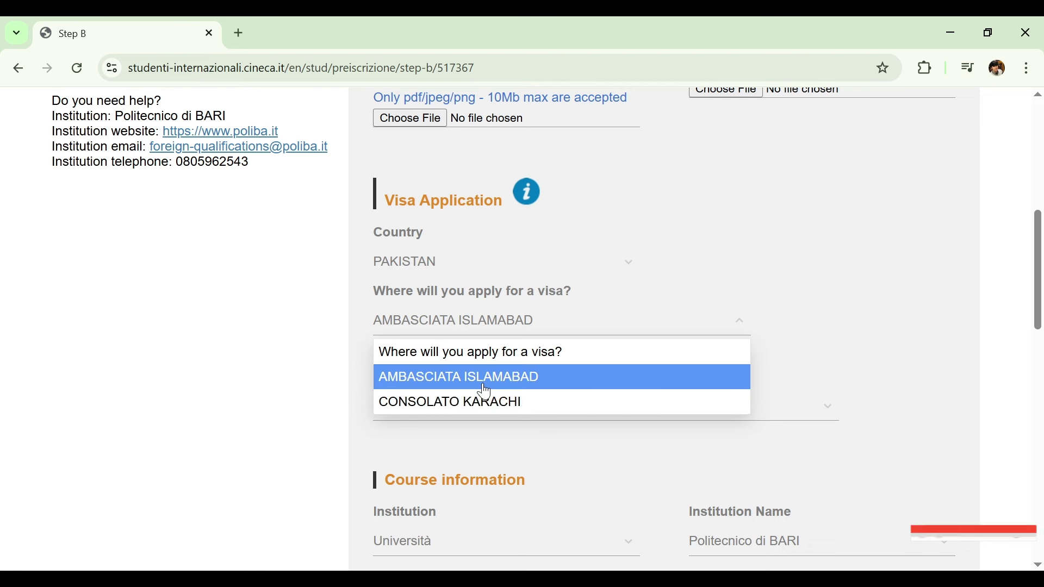
Specify "I want to enrol in a study course" as the reason for the visa application
scroll(482, 382, "down", 2)
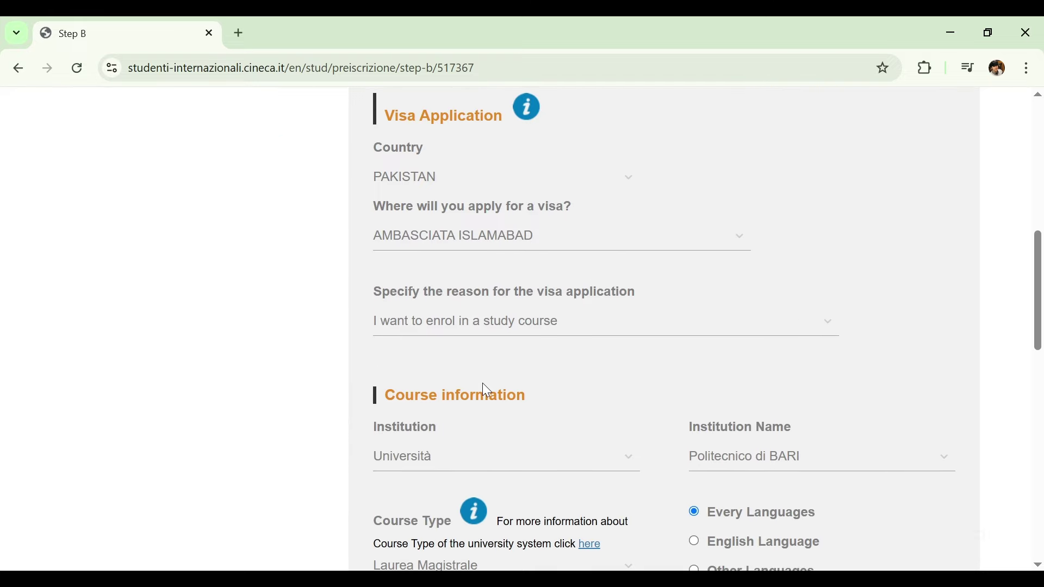
left_click(443, 329)
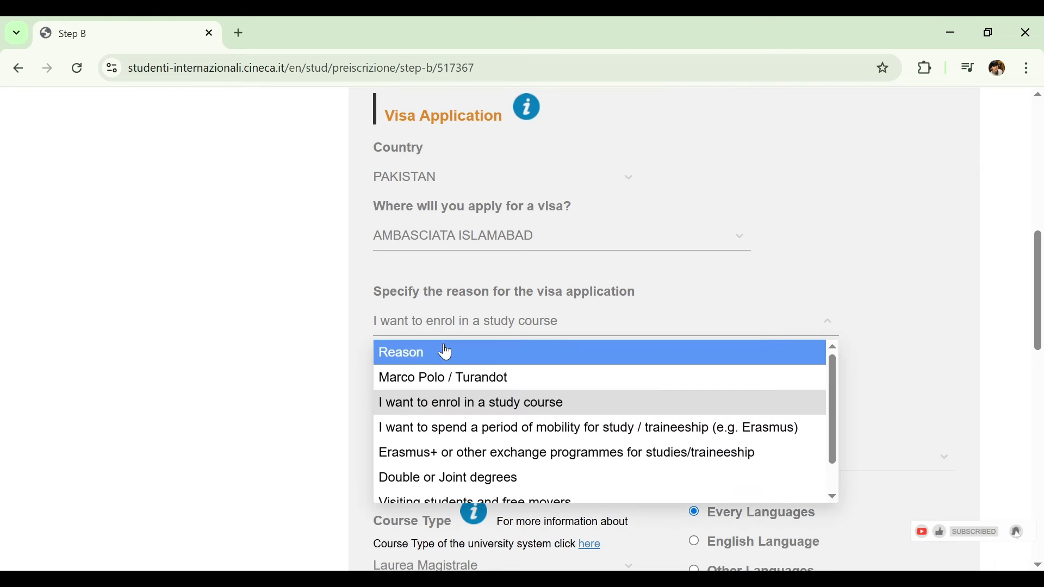
left_click(473, 403)
Set the course institution to Università and its name to Università degli Studi di PERUGIA
scroll(472, 393, "down", 2)
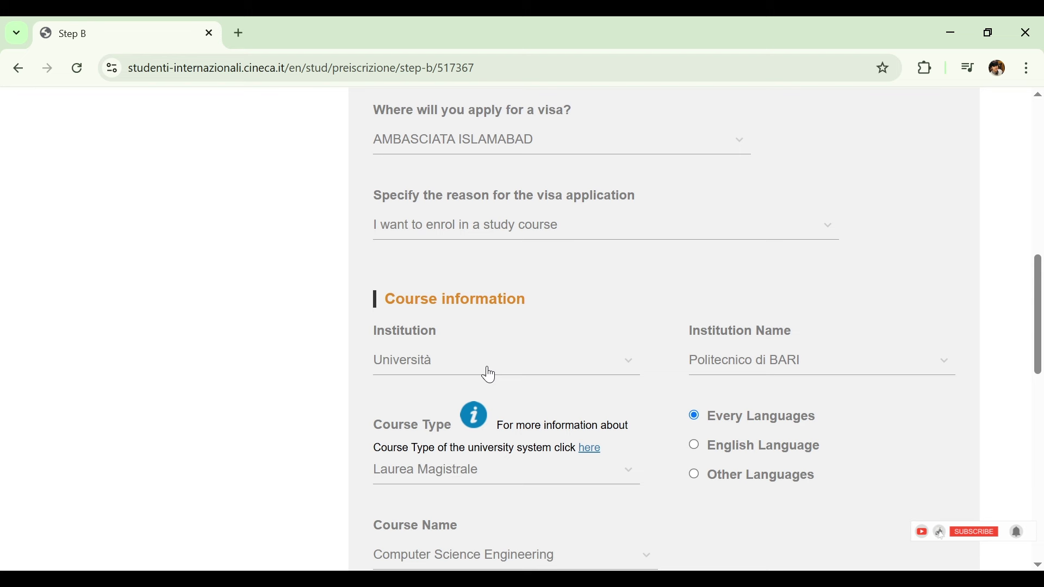
left_click(489, 375)
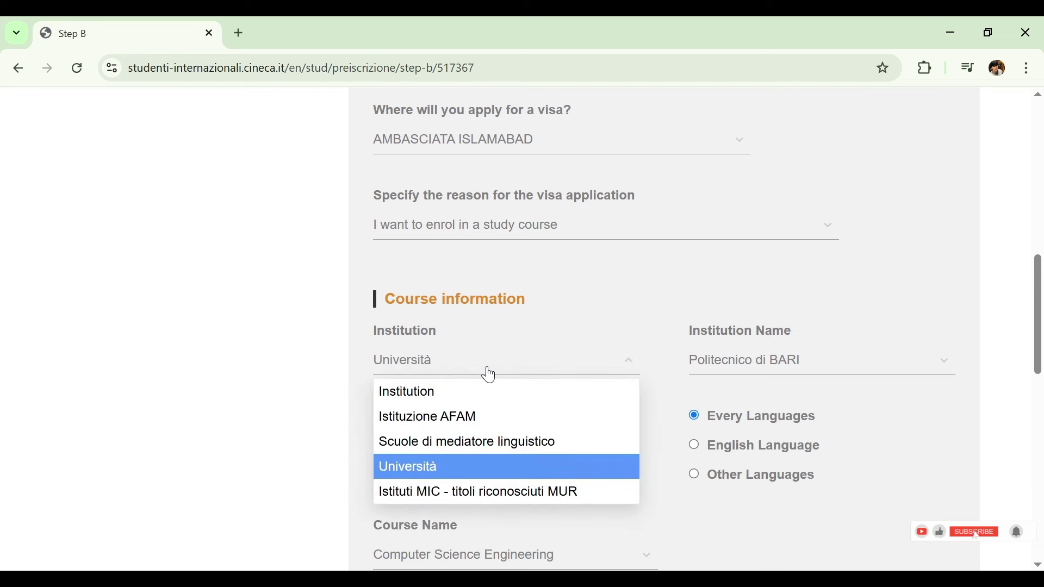
left_click(468, 467)
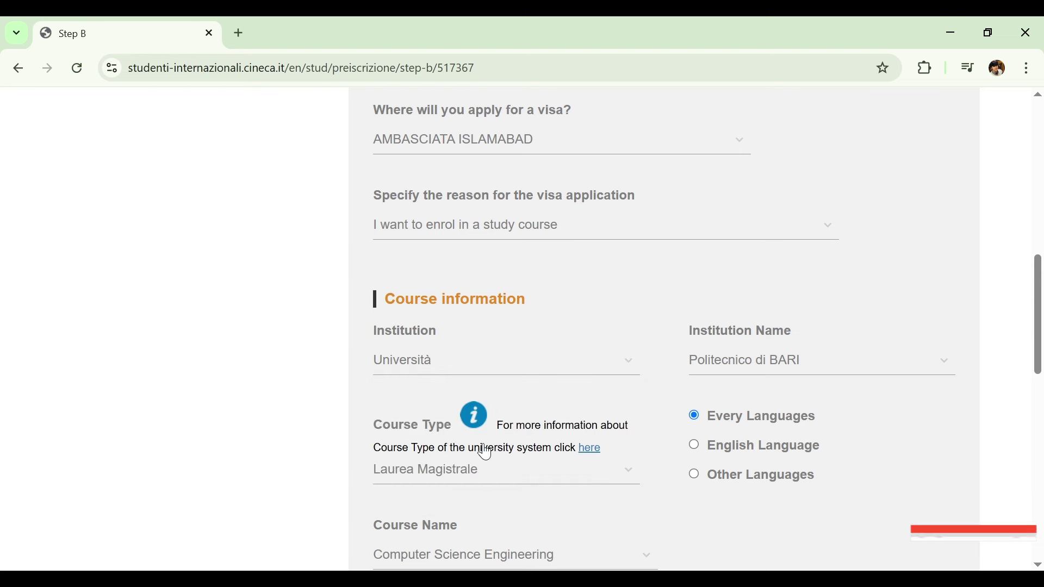
left_click(722, 361)
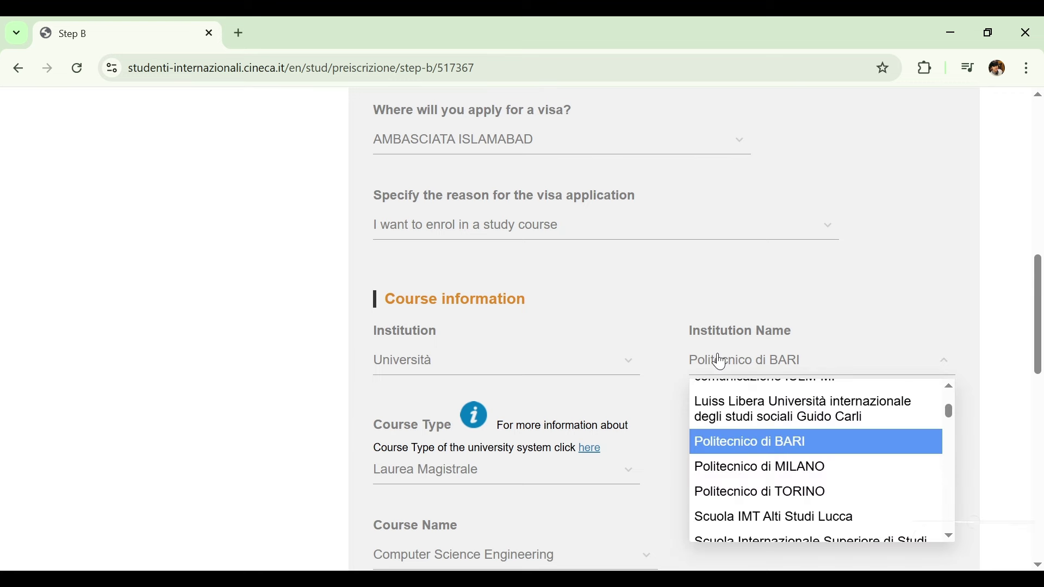
key("Up")
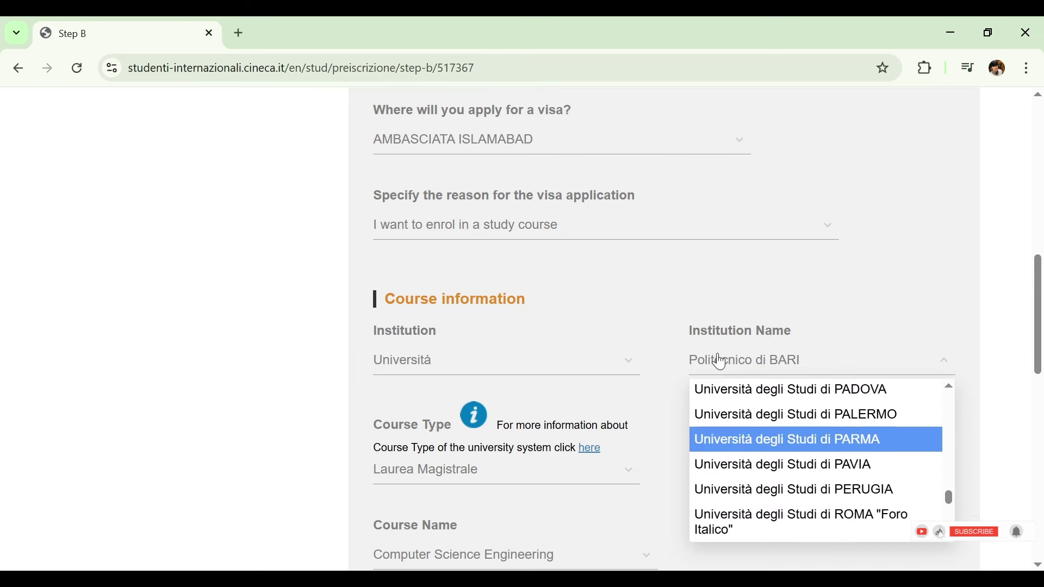
key("Down")
key("Down")
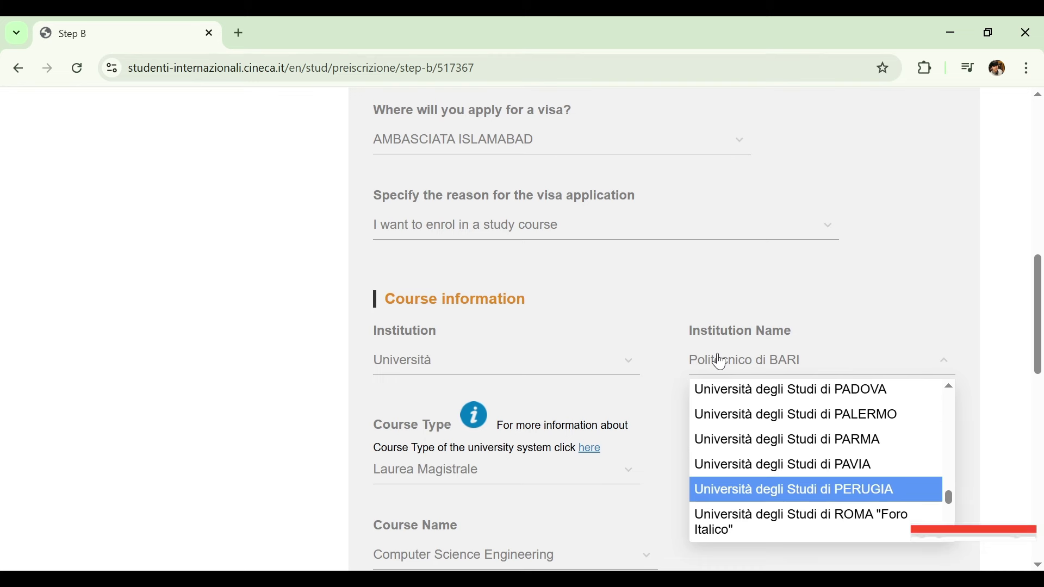
key("Return")
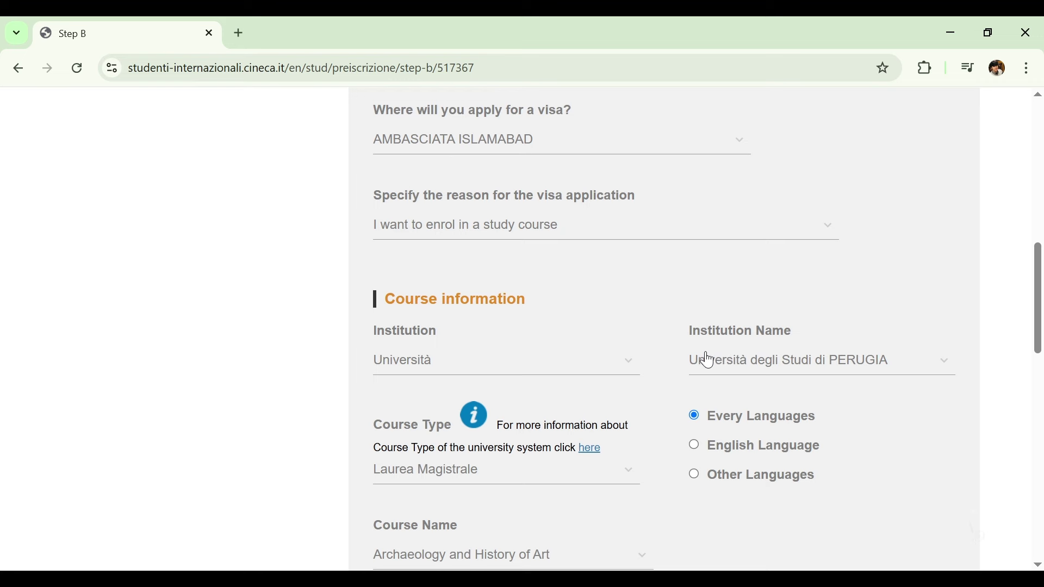
Set the course type to Laurea Magistrale and restrict the courses to English Language
left_click(566, 482)
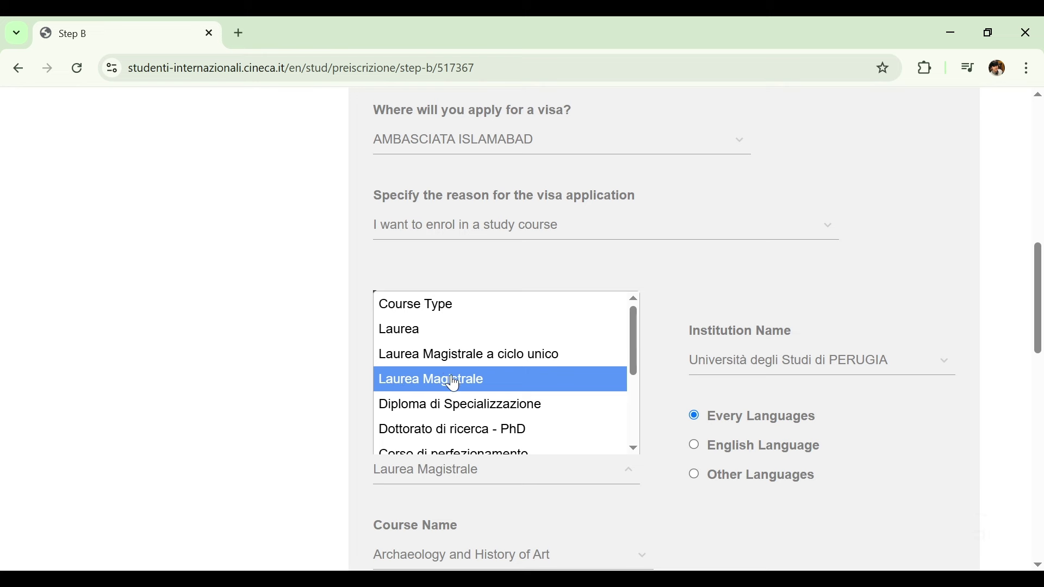
left_click(483, 377)
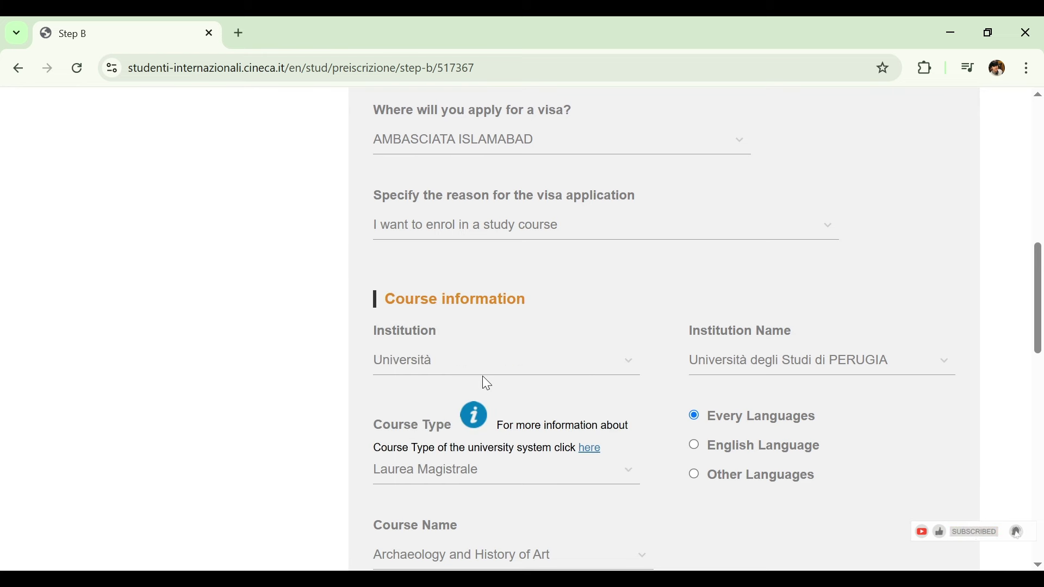
left_click(767, 443)
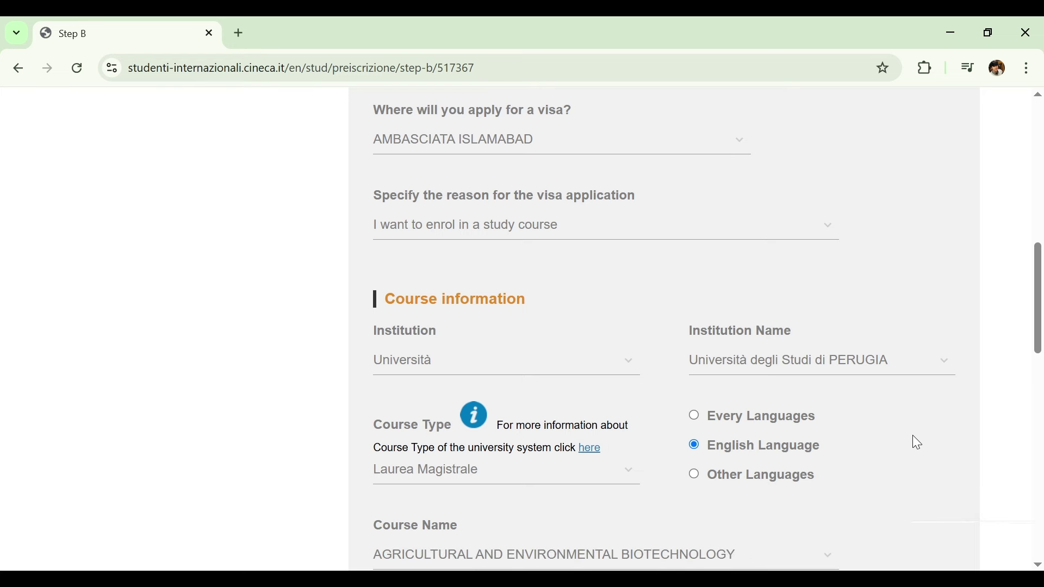
Choose Computer Engineering and Robotics as the course name
scroll(913, 436, "down", 2)
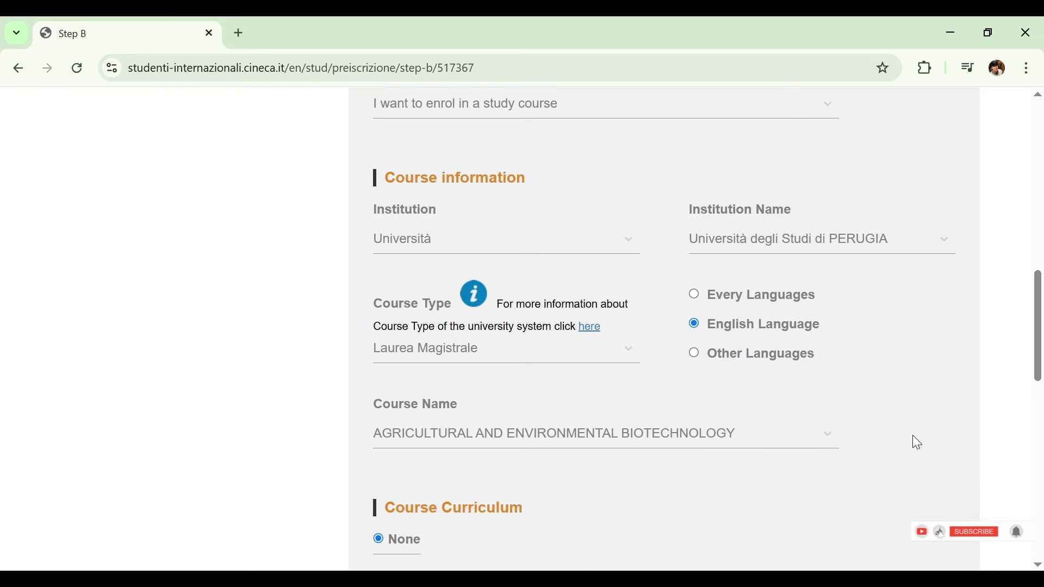
scroll(912, 436, "down", 1)
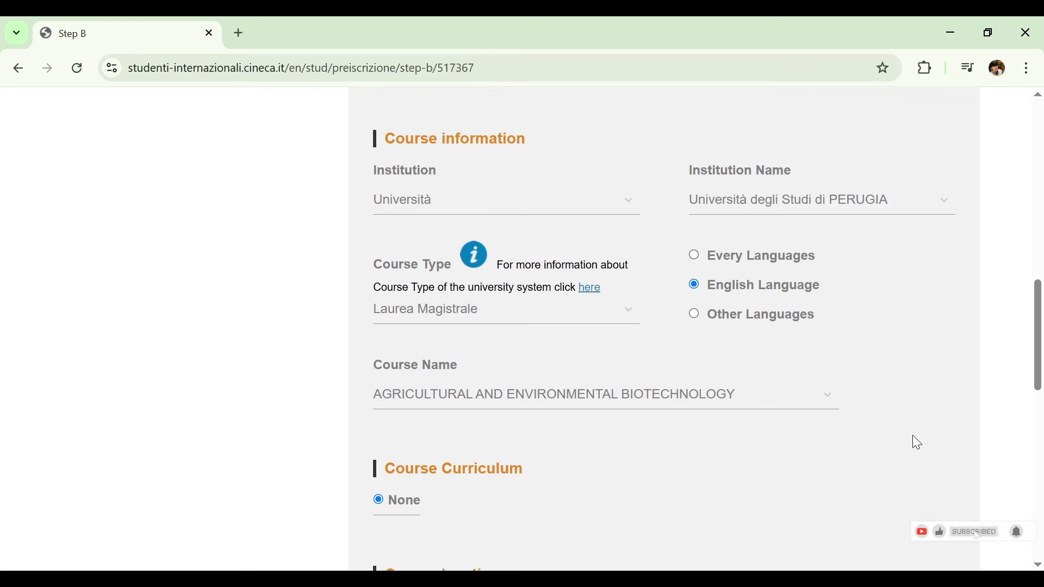
left_click(808, 394)
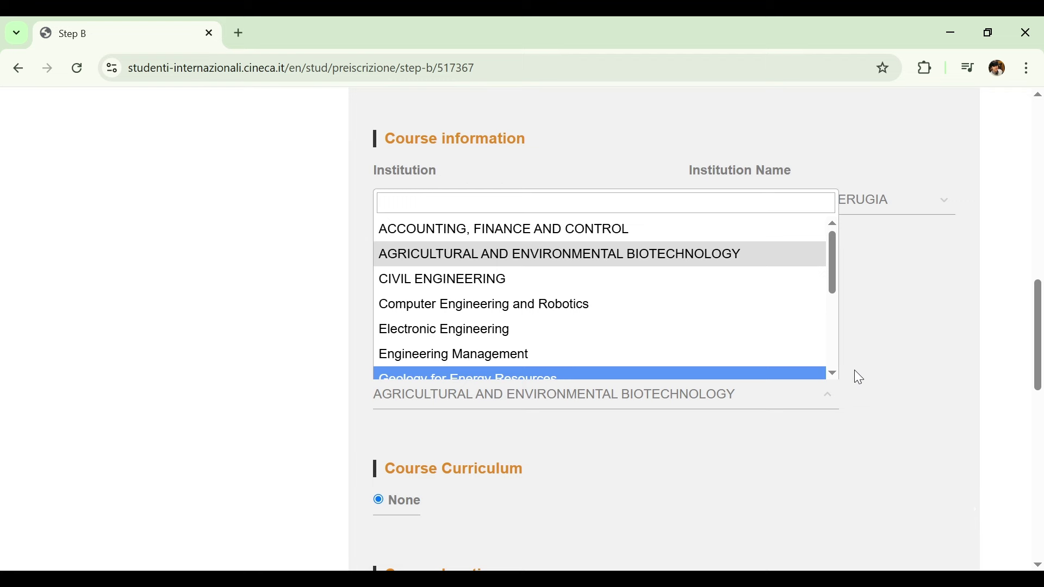
left_click(497, 304)
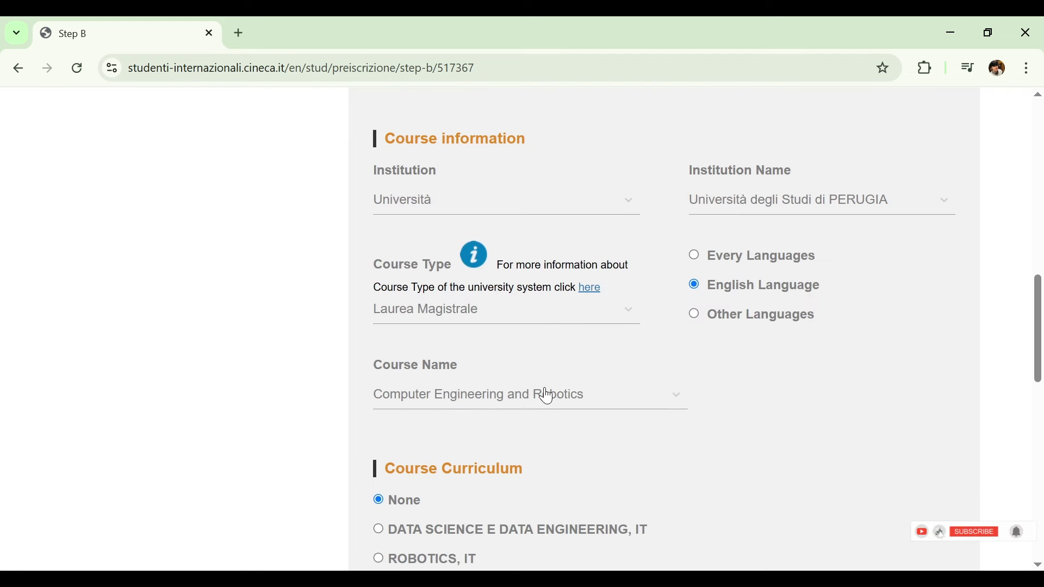
Select ROBOTICS, IT as the course curriculum
scroll(547, 396, "down", 1)
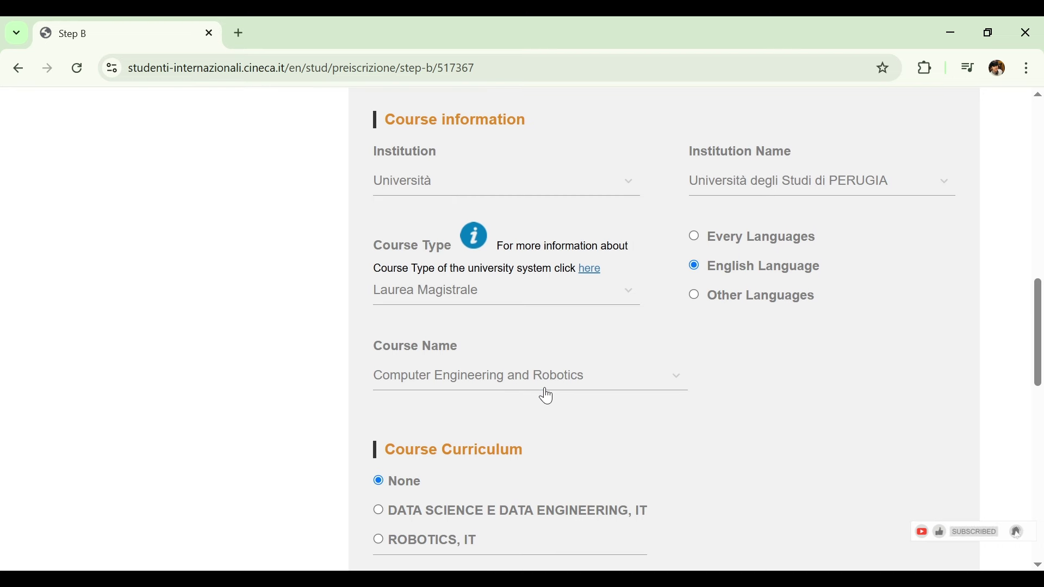
scroll(548, 397, "down", 3)
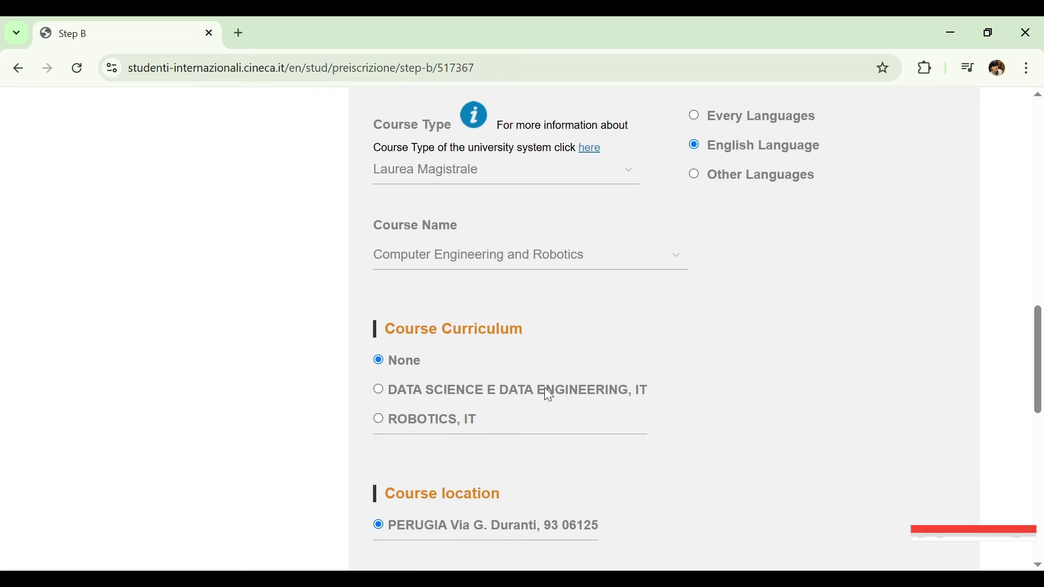
scroll(545, 388, "down", 1)
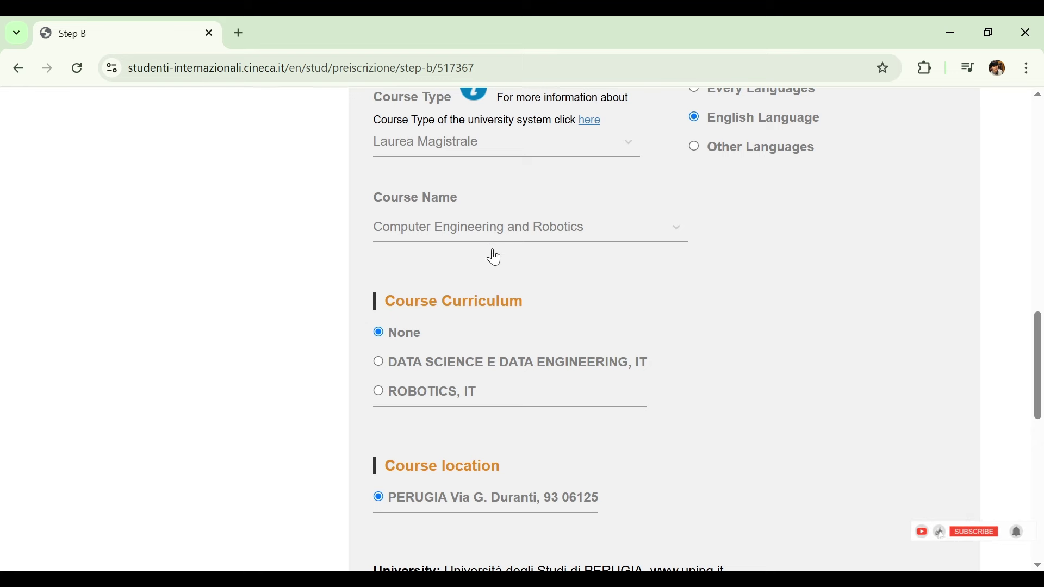
left_click(431, 392)
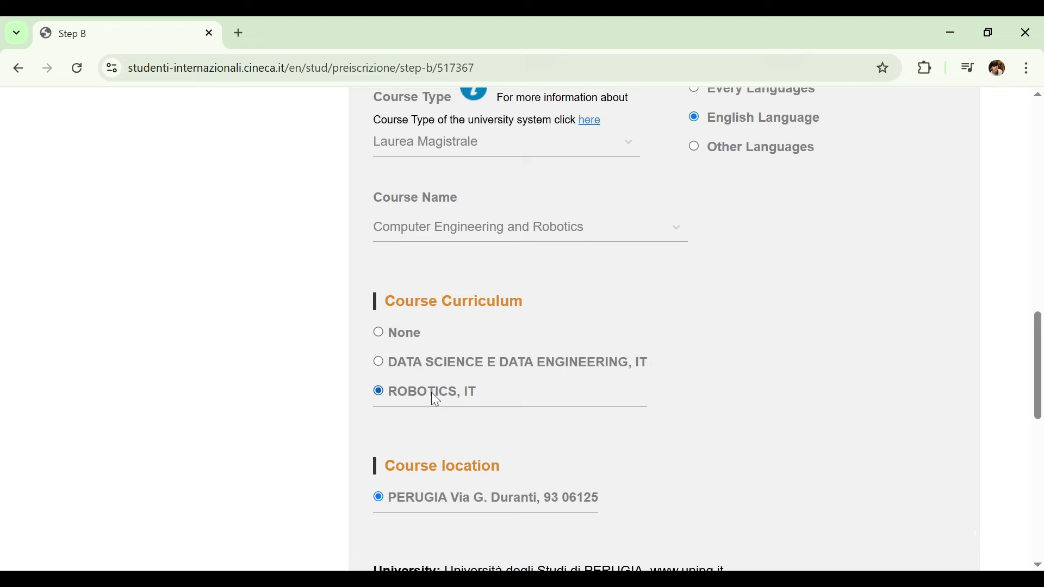
Review the course location and course summary, and proceed to Step C of the application
scroll(432, 393, "down", 7)
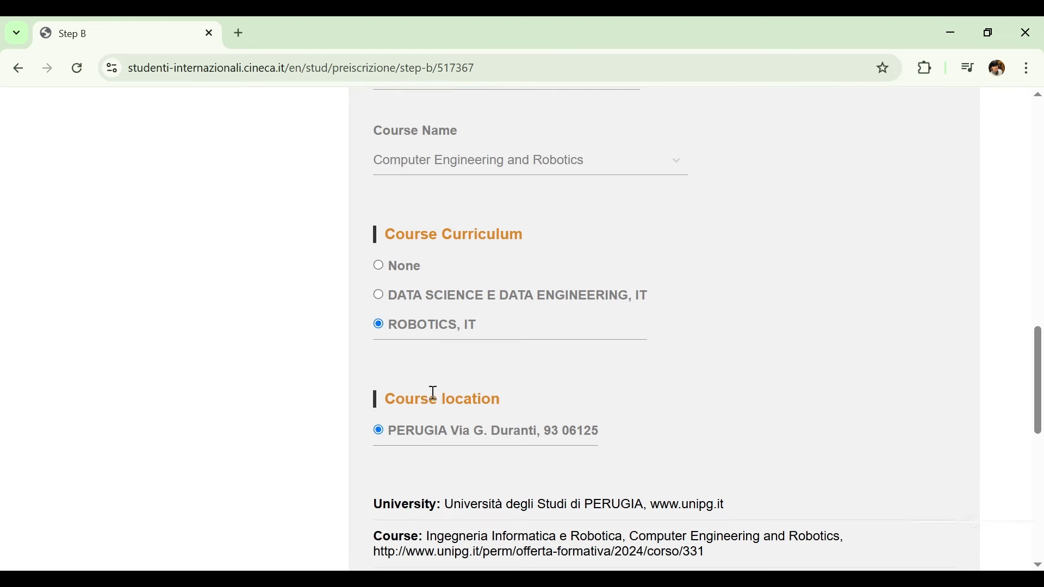
scroll(434, 397, "down", 2)
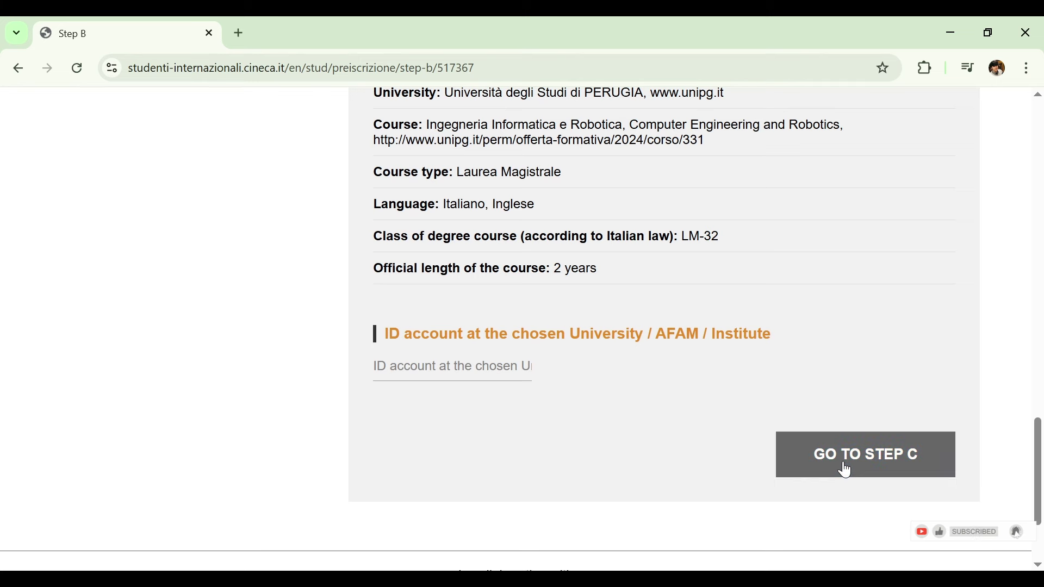
left_click(847, 471)
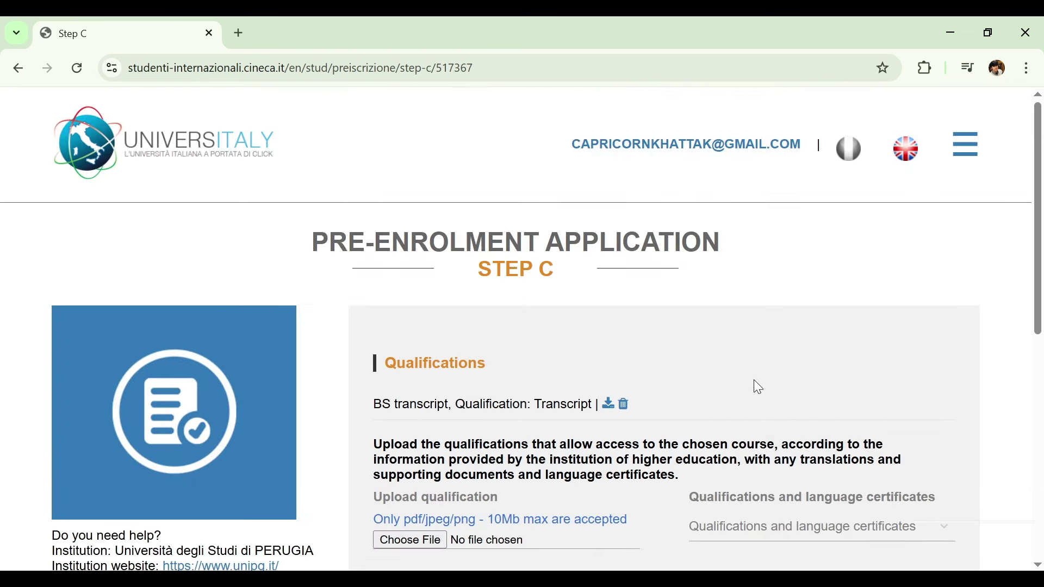
Examine the full list of document types available for qualifications and language certificates in Step C
scroll(758, 387, "down", 5)
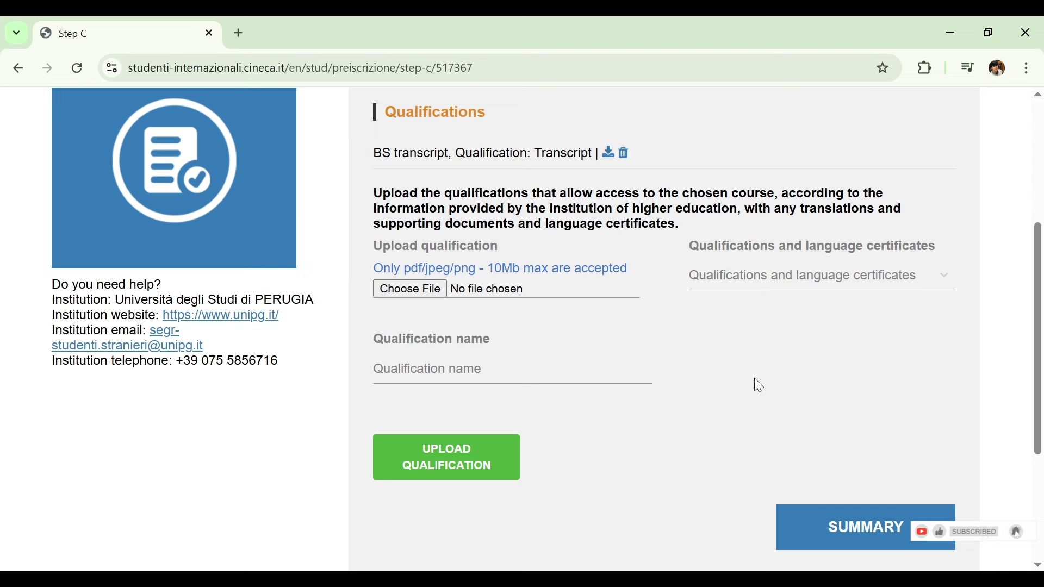
left_click(814, 289)
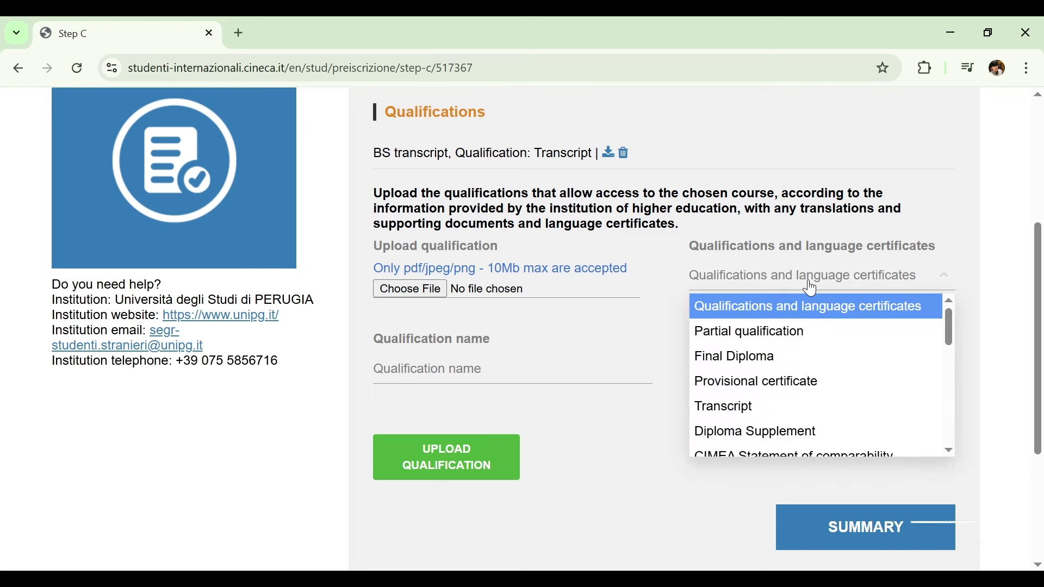
key("Down")
key("Down")
key("Down")
key("Down")
key("Down")
key("Down")
key("Down")
key("Down")
key("Down")
key("Down")
key("Down")
key("Down")
key("Down")
key("Down")
key("Down")
key("Down")
key("Down")
key("Down")
key("Down")
key("Down")
key("Down")
key("Down")
key("Down")
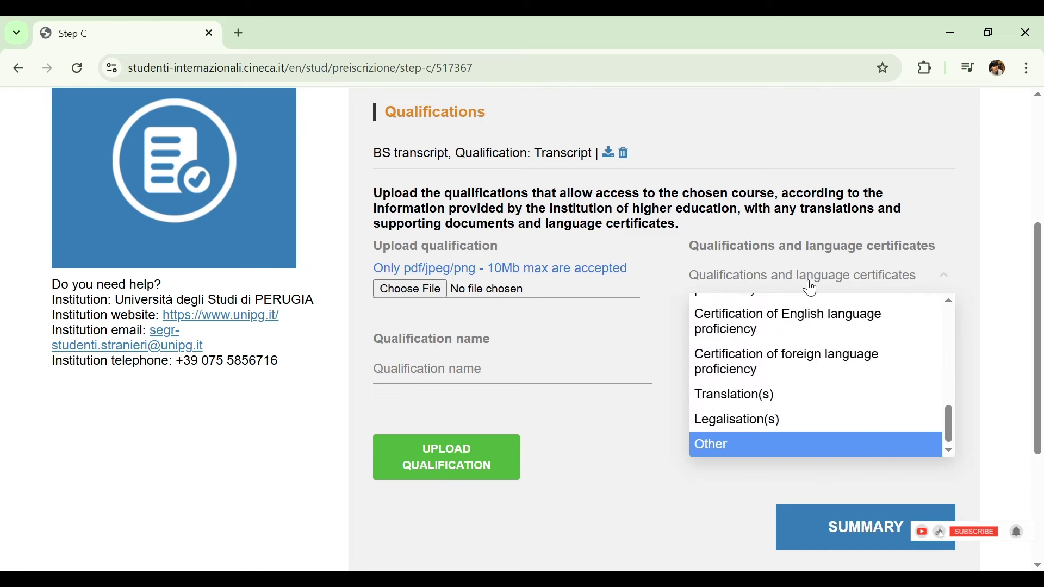
key("Up")
key("Up")
key("Up")
key("Up")
key("Up")
key("Up")
key("Up")
key("Up")
key("Up")
key("Up")
key("Up")
key("Up")
key("Up")
key("Up")
key("Up")
key("Up")
key("Up")
key("Up")
key("Up")
key("Up")
key("Up")
key("Up")
key("Up")
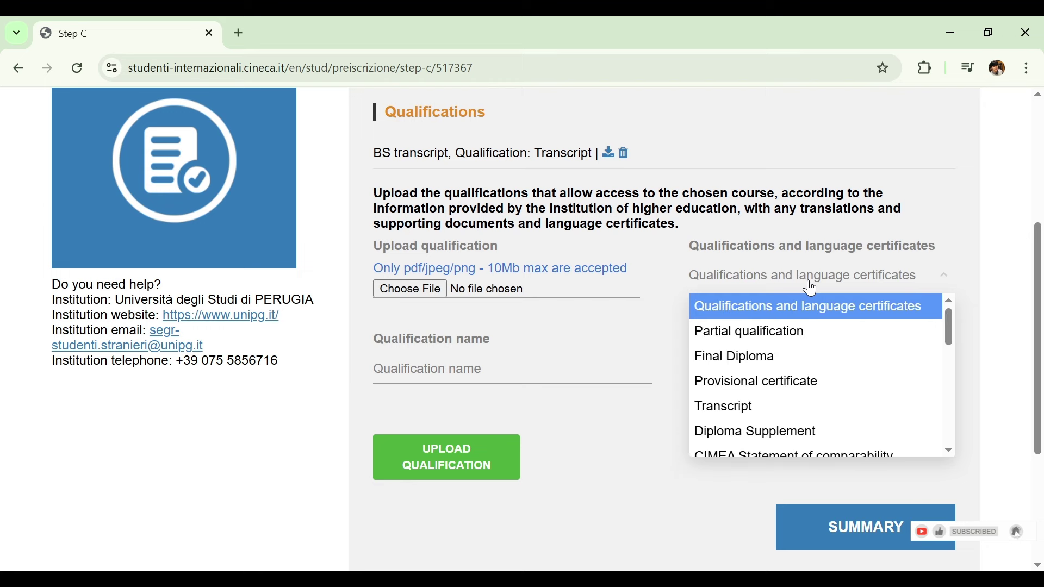
Examine the document types from Provisional certificate through the CIMEA statements and Declaration of value to Statement of an ENIC-NARIC centre
key("Down")
key("Down")
key("Down")
key("Down")
key("Down")
key("Down")
key("Down")
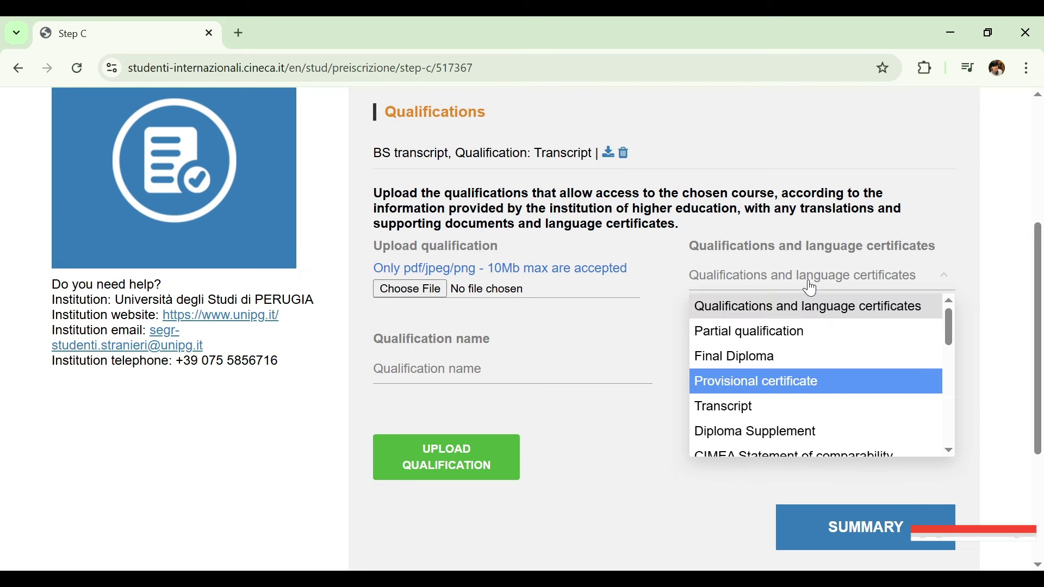
key("Up")
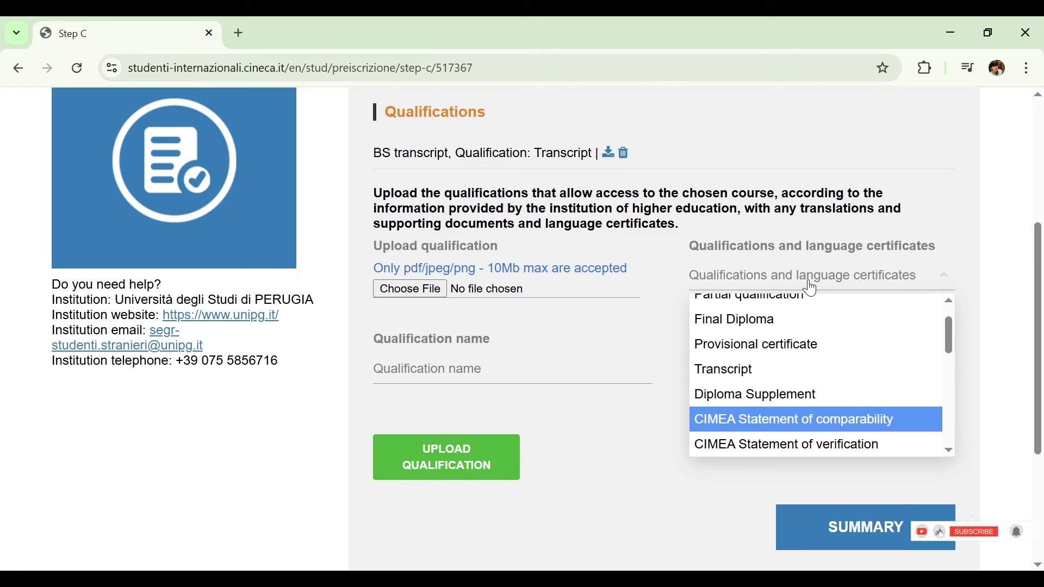
key("Down")
key("Down")
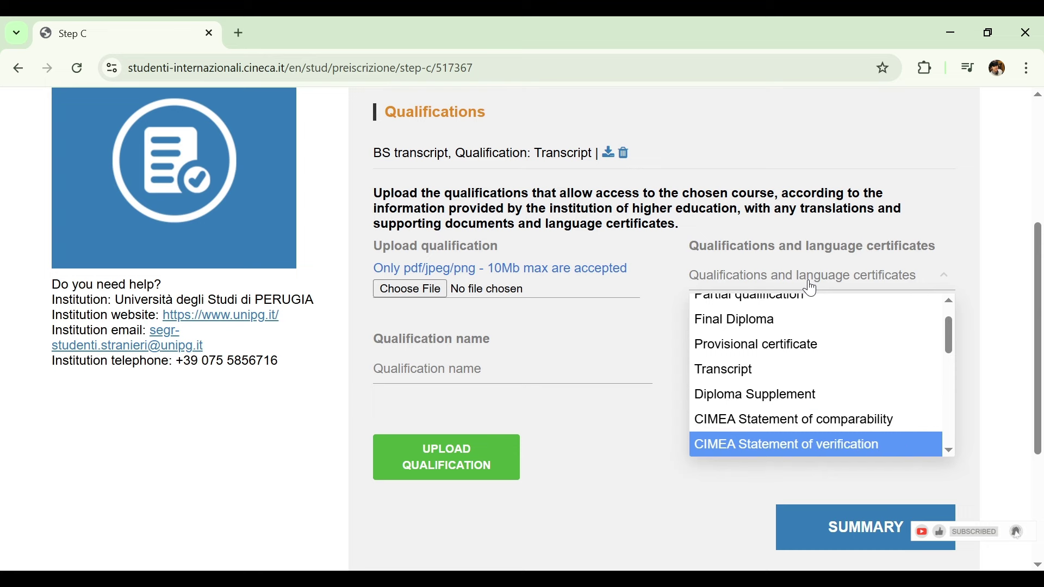
key("Down")
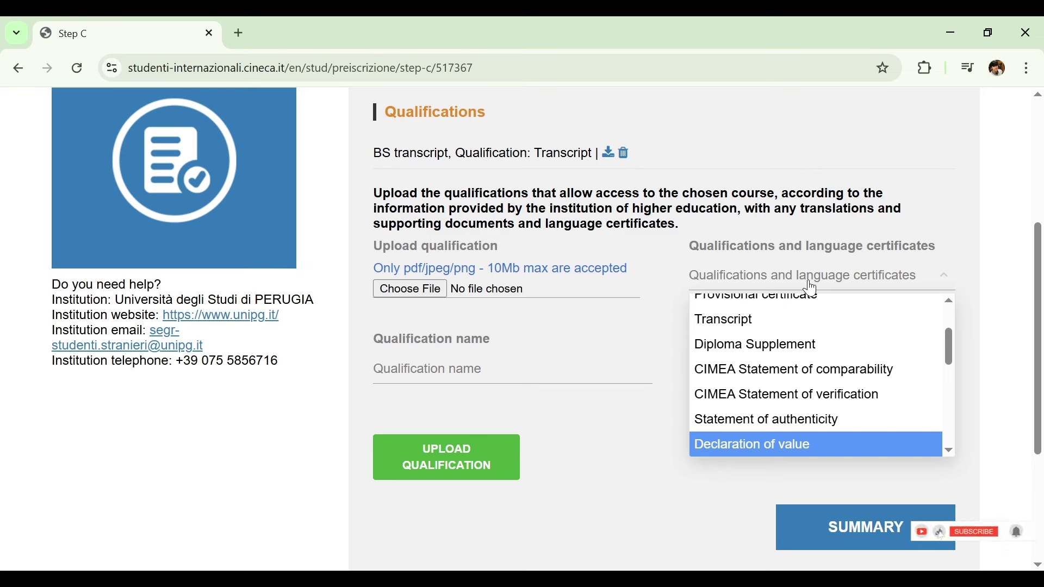
key("Down")
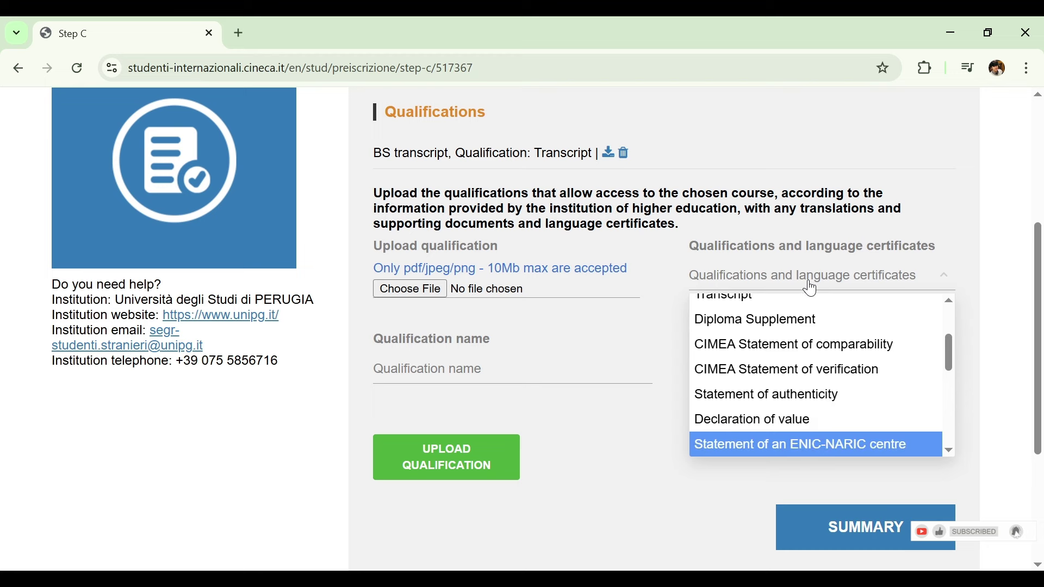
key("Up")
key("Up")
key("Up")
key("Up")
key("Up")
key("Up")
key("Up")
key("Up")
key("Up")
key("Up")
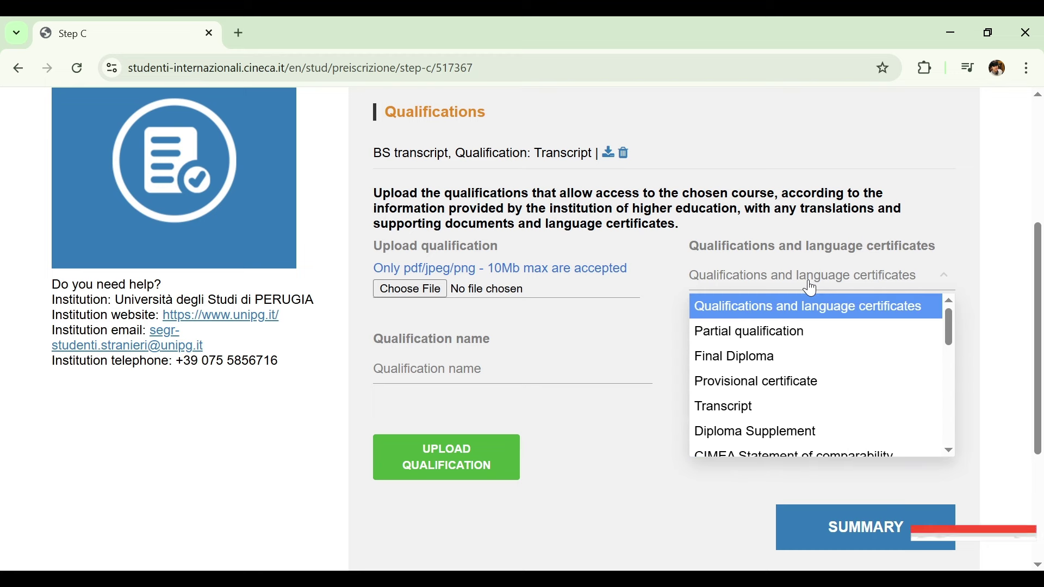
Examine the transcript, academic CV, recommendation letter, language proficiency, translation and legalisation options among the document types
key("Down")
key("Down")
key("Down")
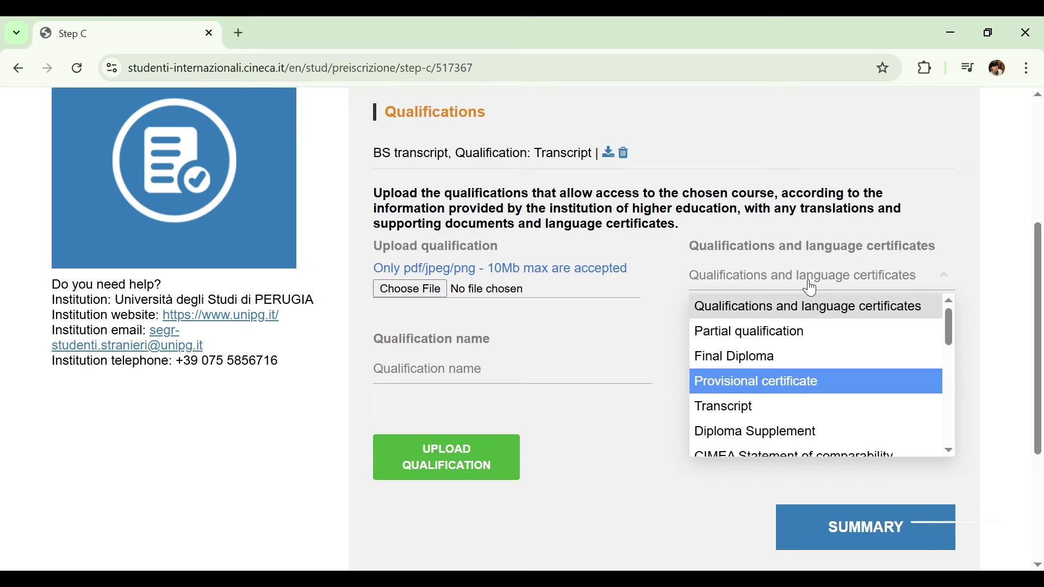
key("Down")
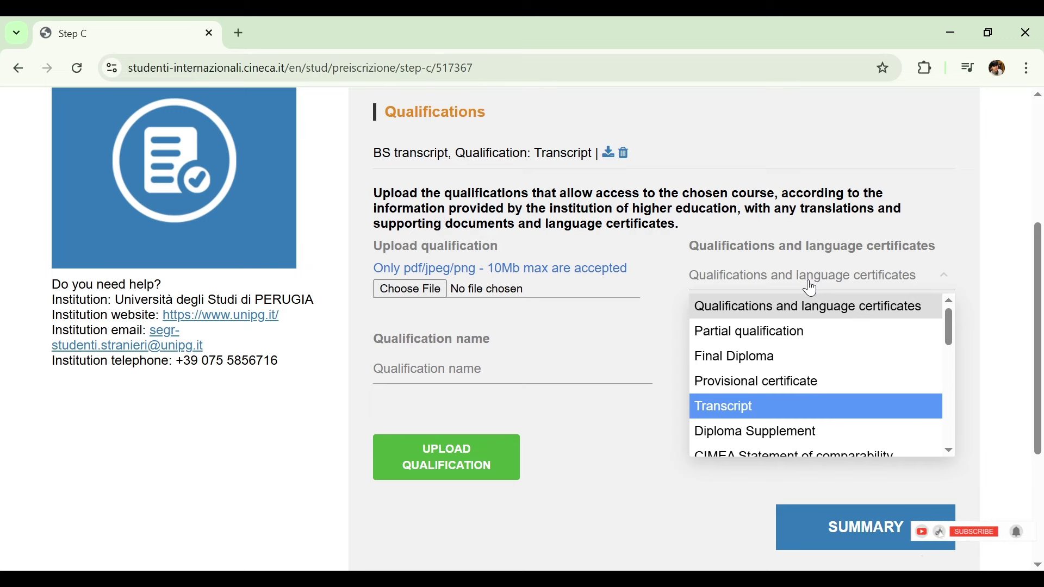
key("Down")
key("Down")
key("Down")
key("Down")
key("Down")
key("Down")
key("Down")
key("Down")
key("Down")
key("Up")
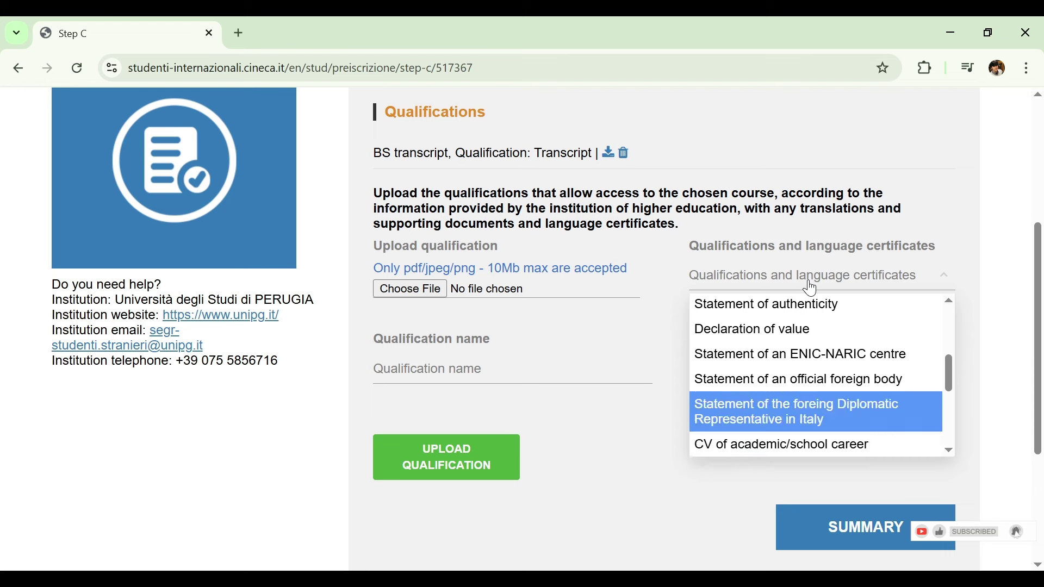
key("Down")
key("Down")
key("Down")
key("Up")
key("Up")
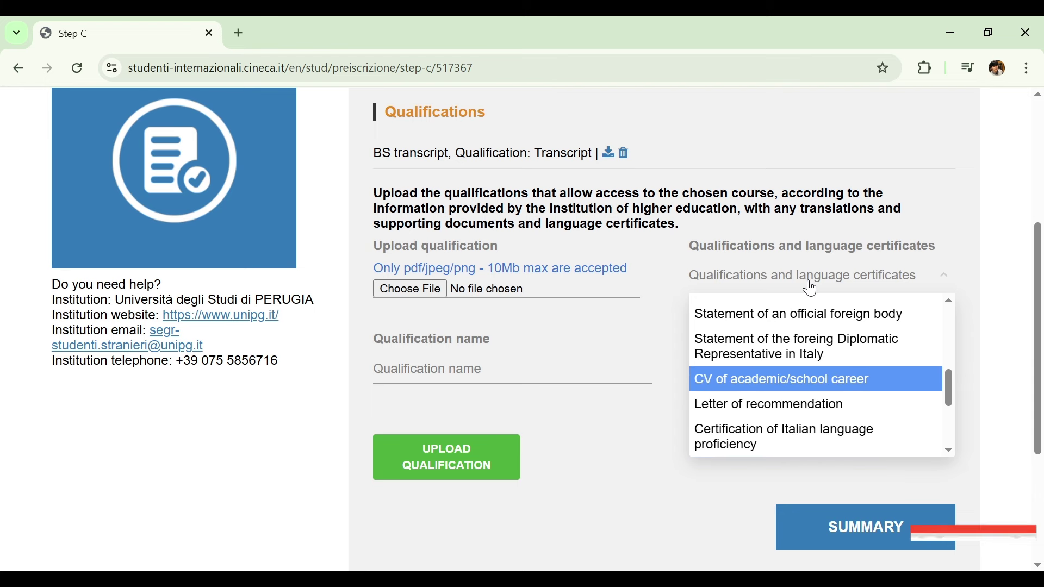
key("Down")
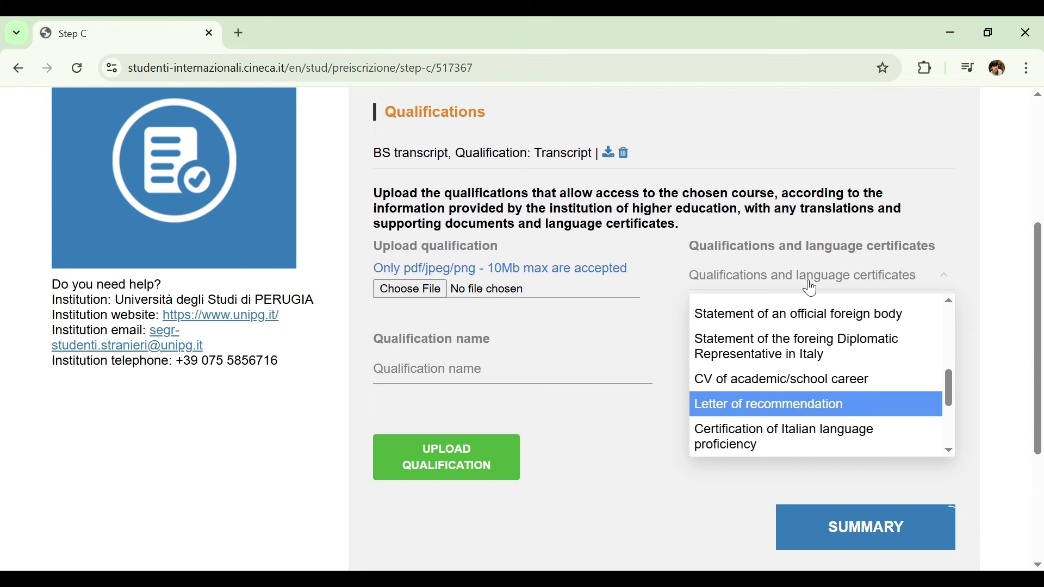
key("Down")
key("Down")
key("Down")
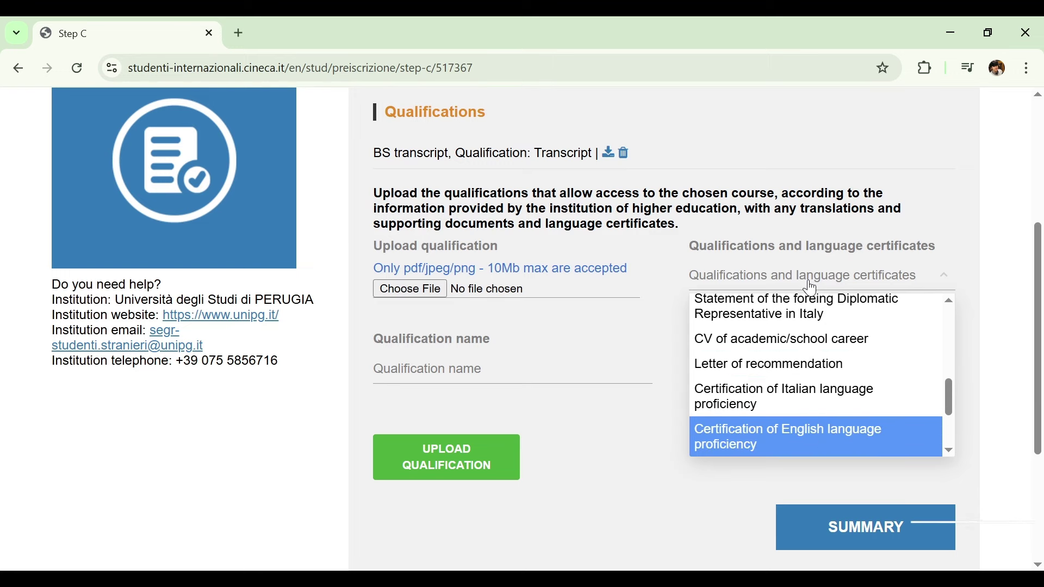
key("Up")
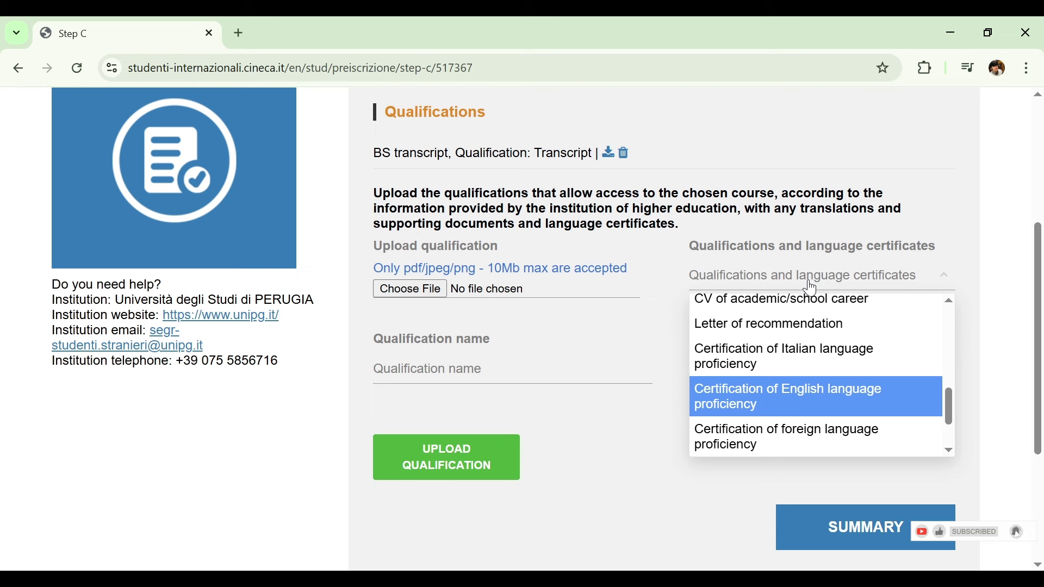
key("Down")
key("Down")
key("Down")
key("Down")
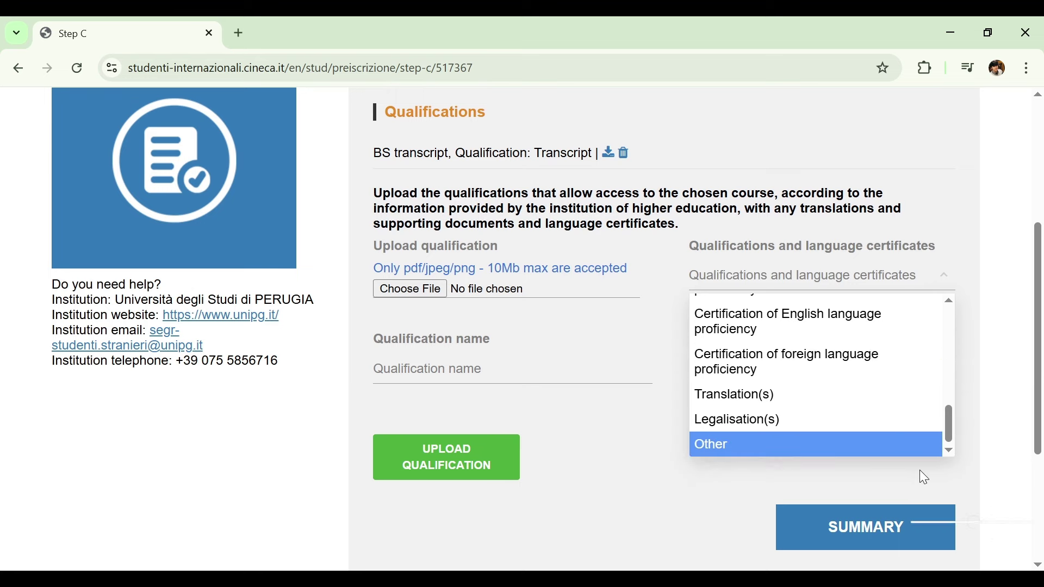
key("Up")
key("Up")
key("Up")
key("Up")
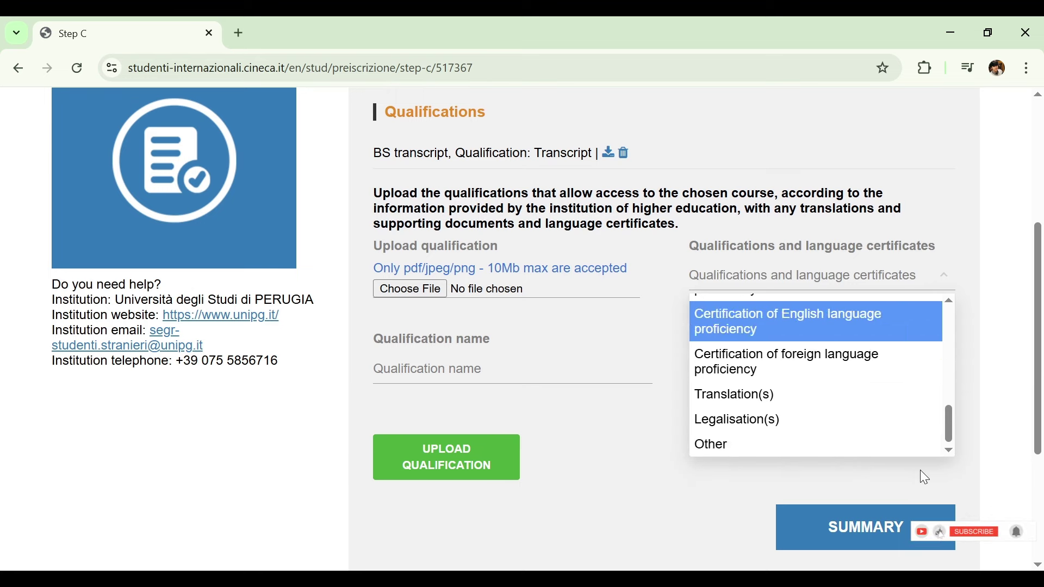
Choose Final Diploma as the qualification type and attach the file 20230601_102920.jpg
key("Up")
key("Up")
key("Up")
key("Up")
key("Up")
key("Up")
key("Up")
key("Up")
key("Up")
key("Up")
key("Up")
key("Up")
key("Up")
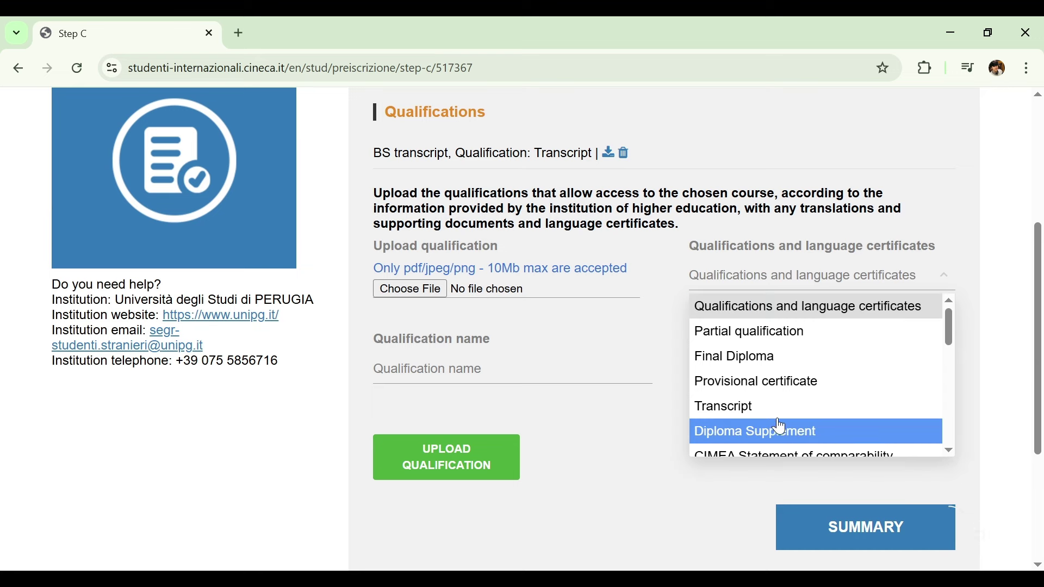
left_click(768, 359)
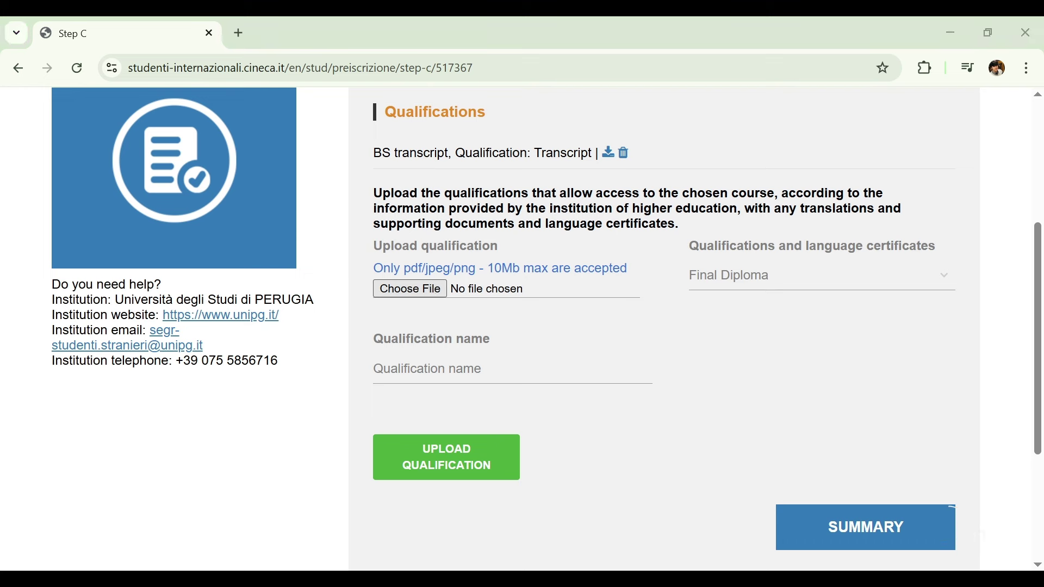
double_click(387, 288)
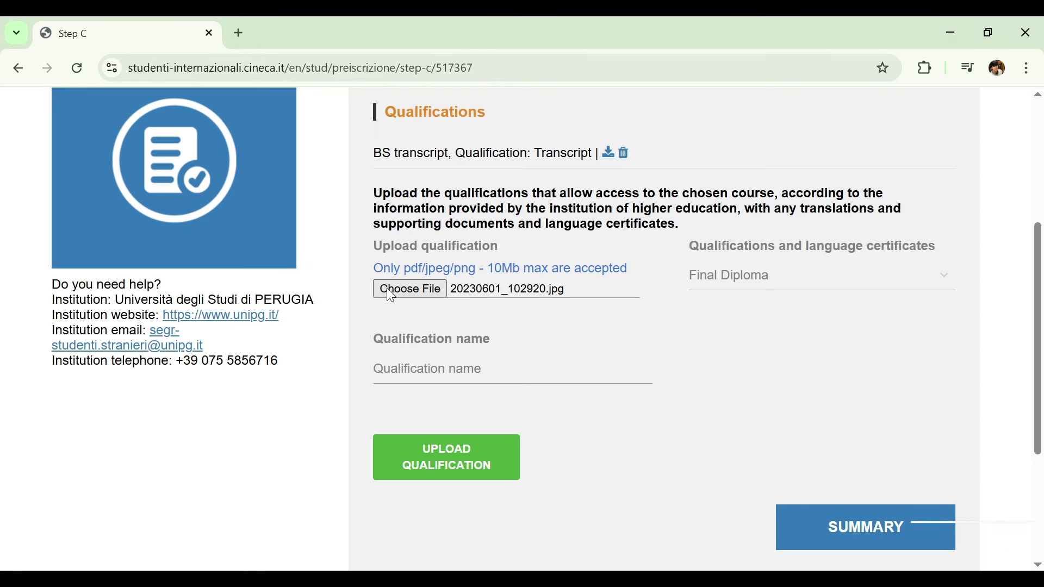
Name the qualification BS Certificate, upload it, and proceed to the application summary
left_click(506, 369)
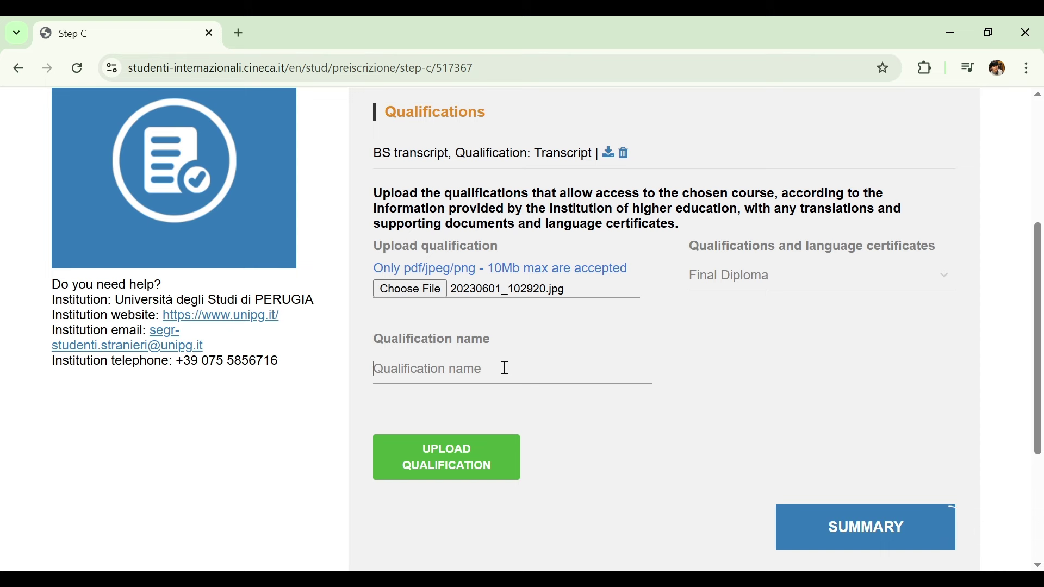
left_click(514, 397)
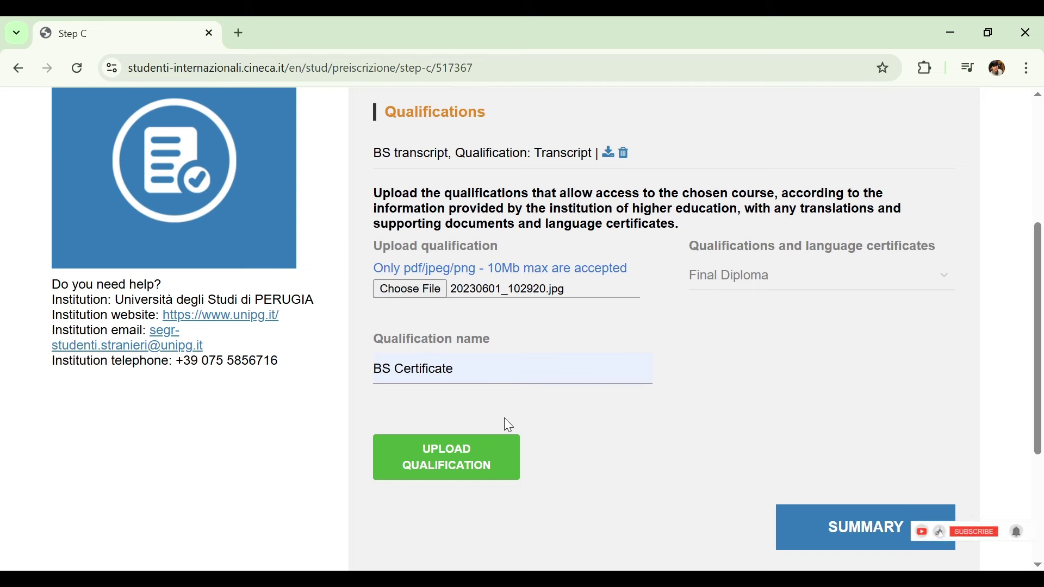
left_click(483, 448)
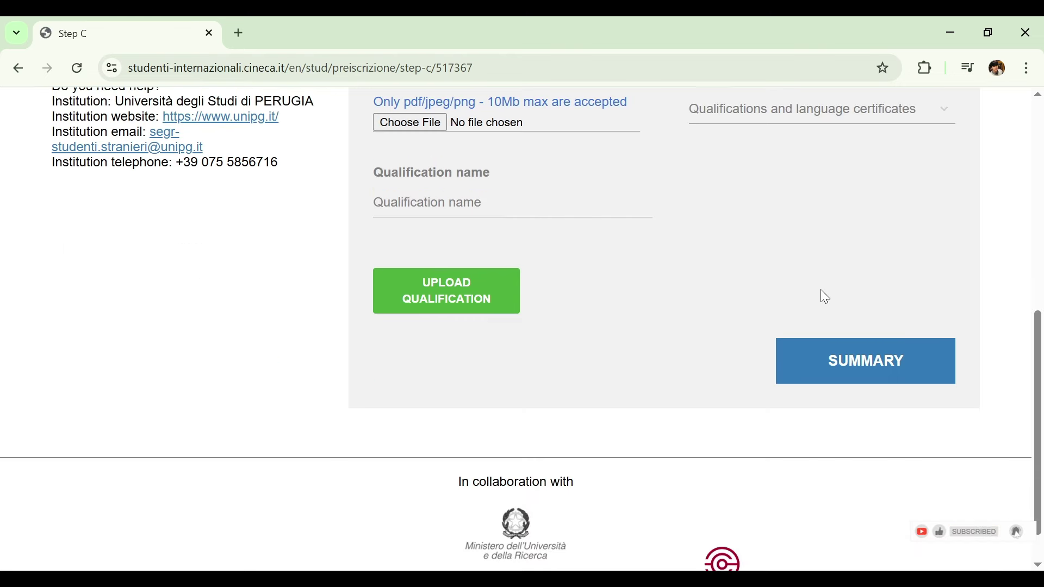
left_click(840, 359)
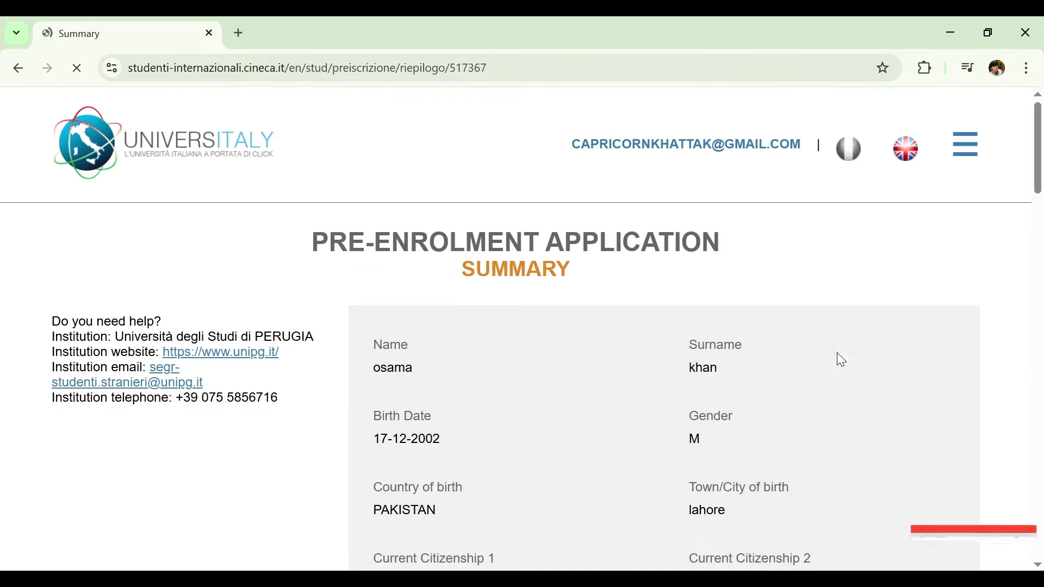
Review the pre-enrolment summary, including the course details, applicant declarations, data processing consent and submission instructions
scroll(748, 318, "down", 15)
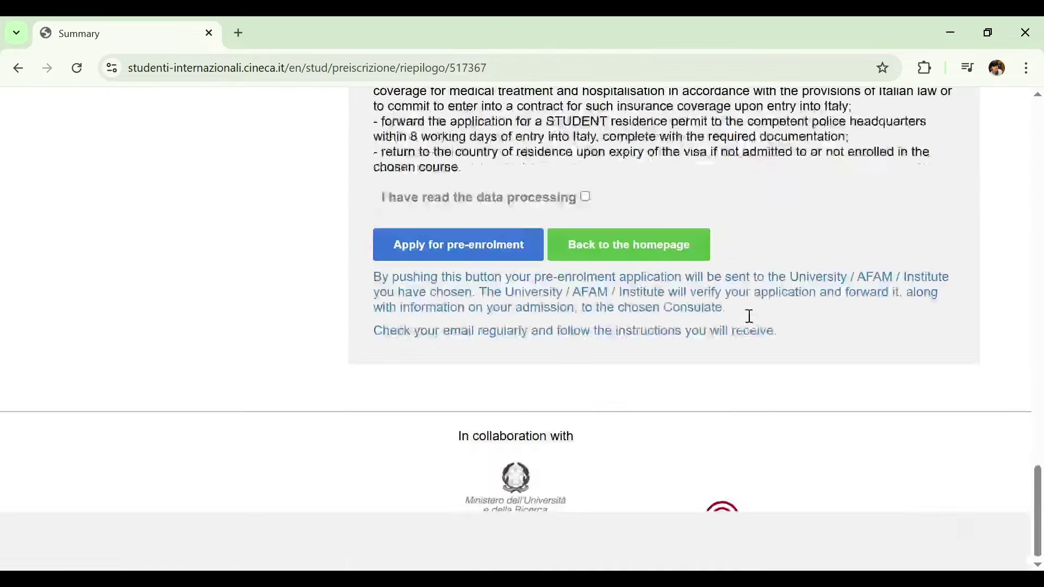
scroll(788, 314, "up", 15)
scroll(830, 310, "down", 15)
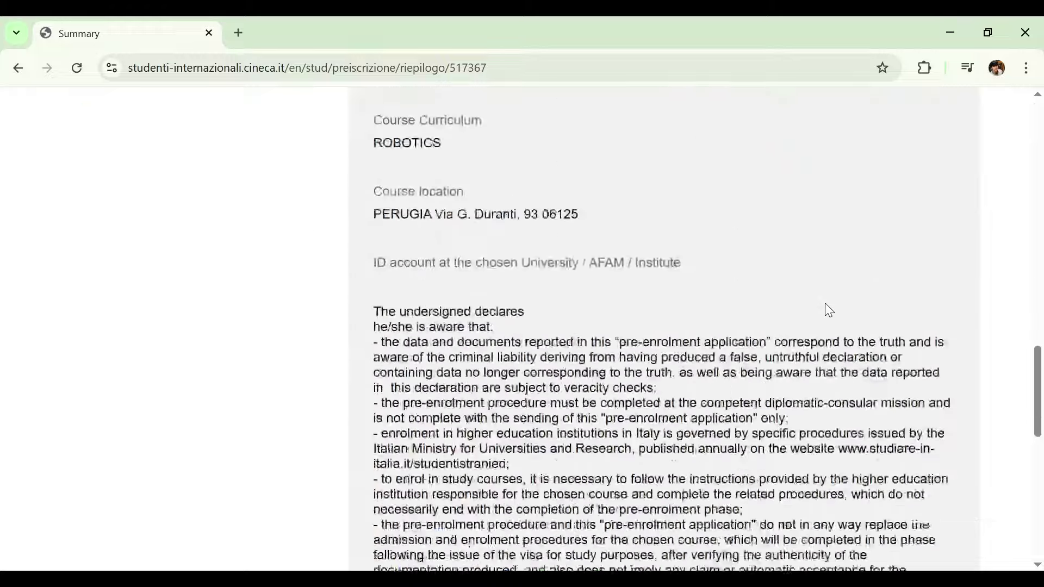
scroll(824, 303, "down", 3)
scroll(827, 310, "up", 4)
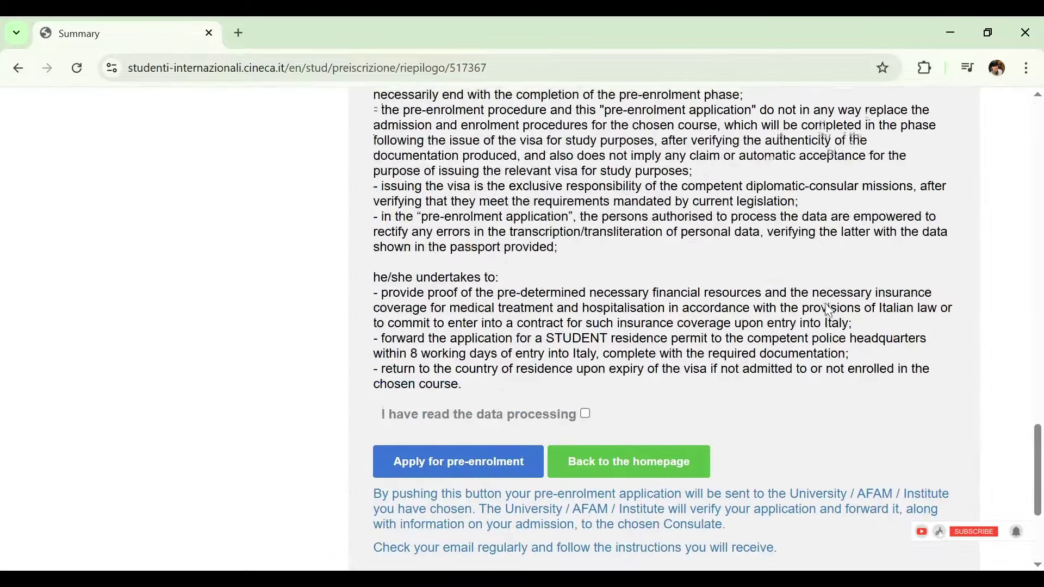
scroll(870, 334, "up", 8)
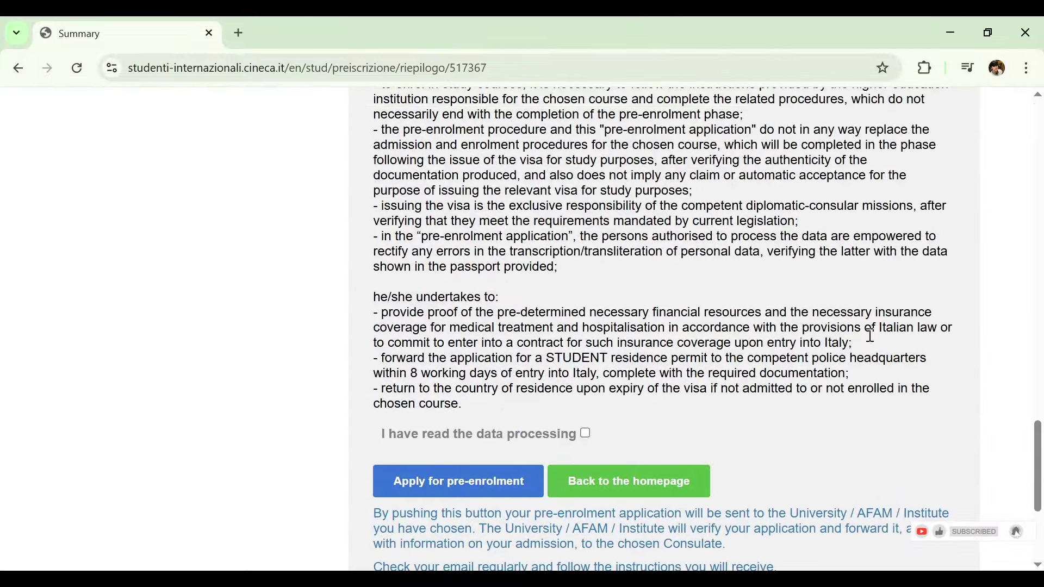
scroll(871, 337, "down", 12)
scroll(869, 334, "down", 1)
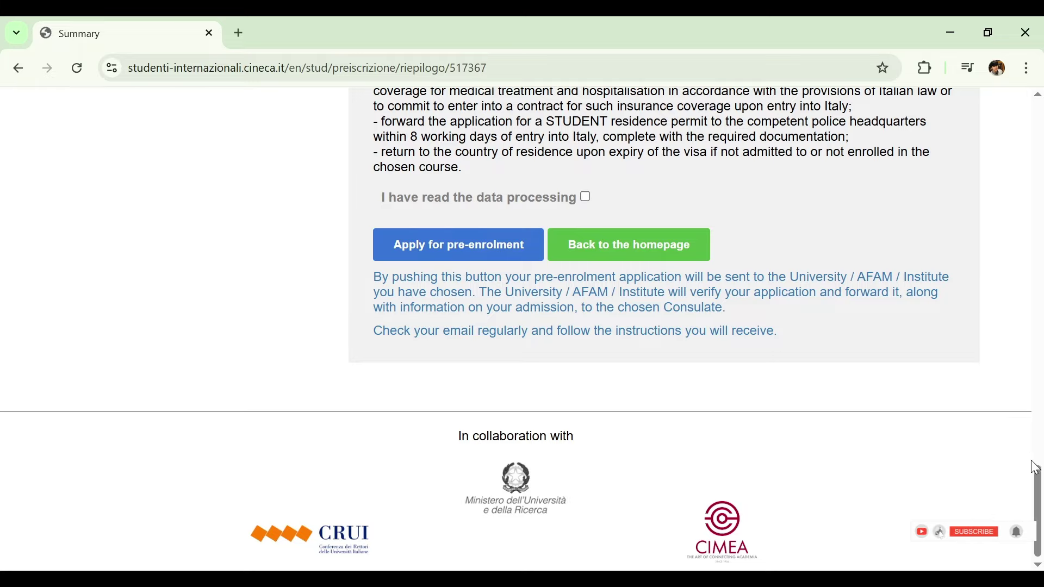
left_click_drag(1040, 488, 1035, 520)
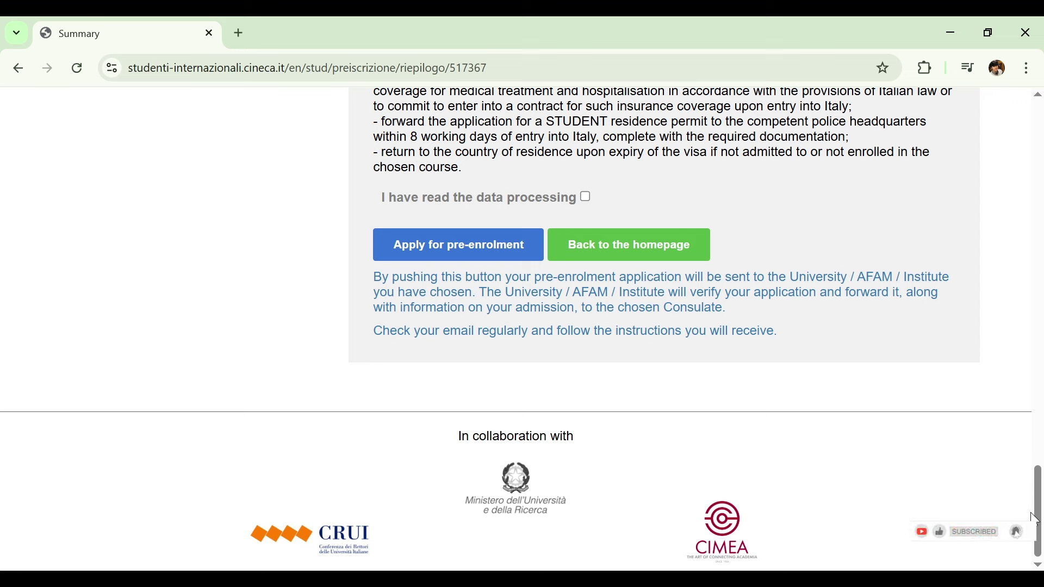
scroll(1034, 519, "up", 2)
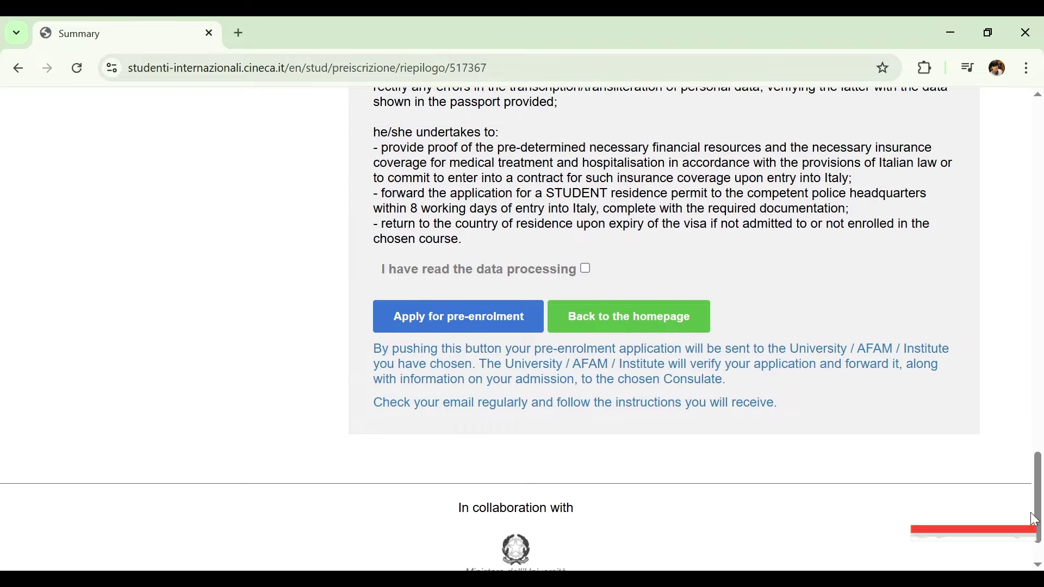
scroll(1034, 519, "up", 10)
scroll(1034, 519, "down", 10)
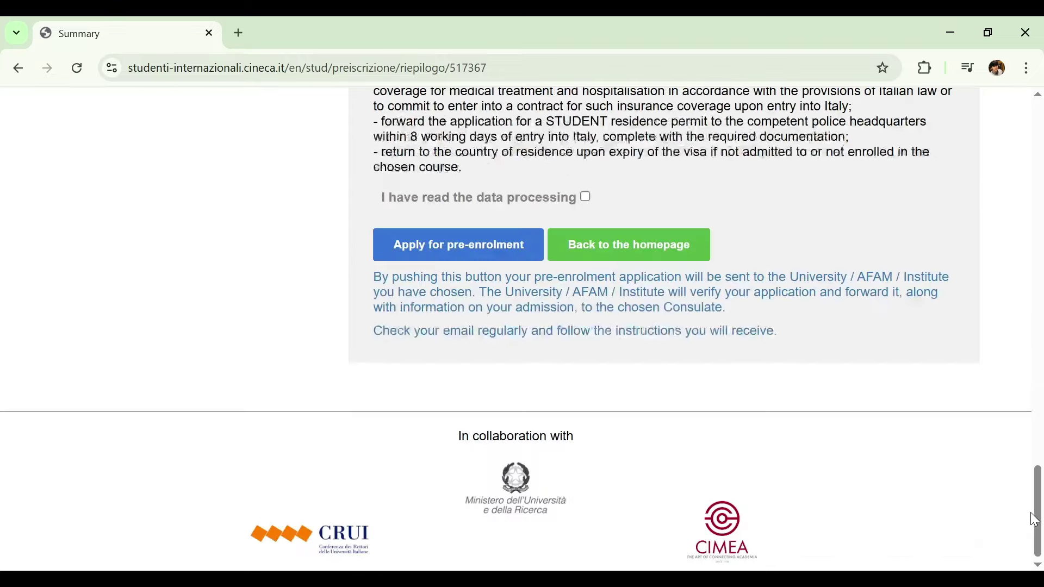